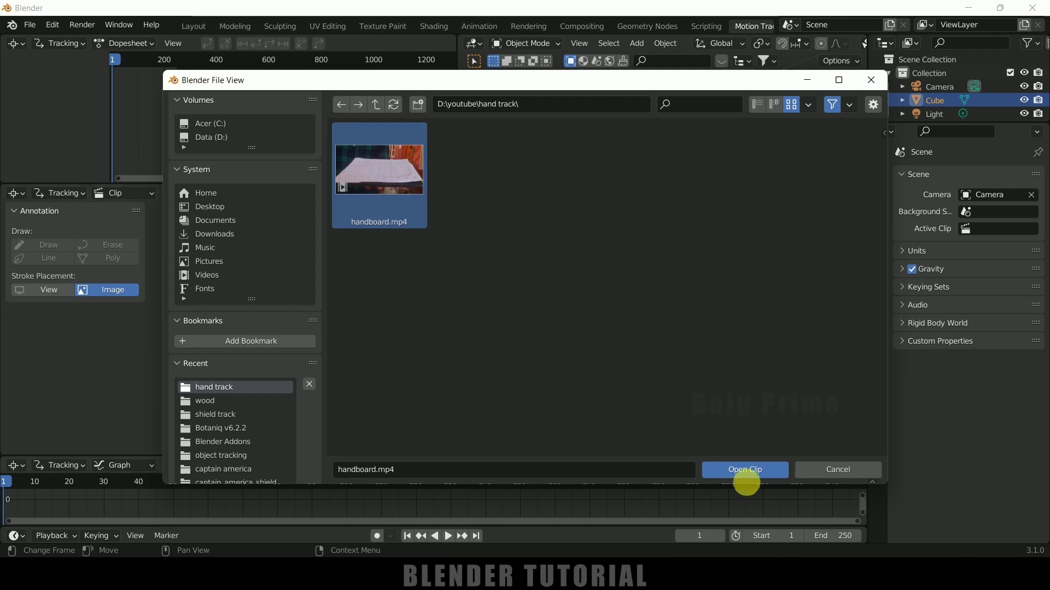
Step: Load the handboard.mp4 clip and set the scene's color management view transform to Standard
{"action": "left_click", "coordinate": [732, 474]}
{"action": "scroll", "coordinate": [470, 285], "scroll_direction": "down", "scroll_amount": 5}
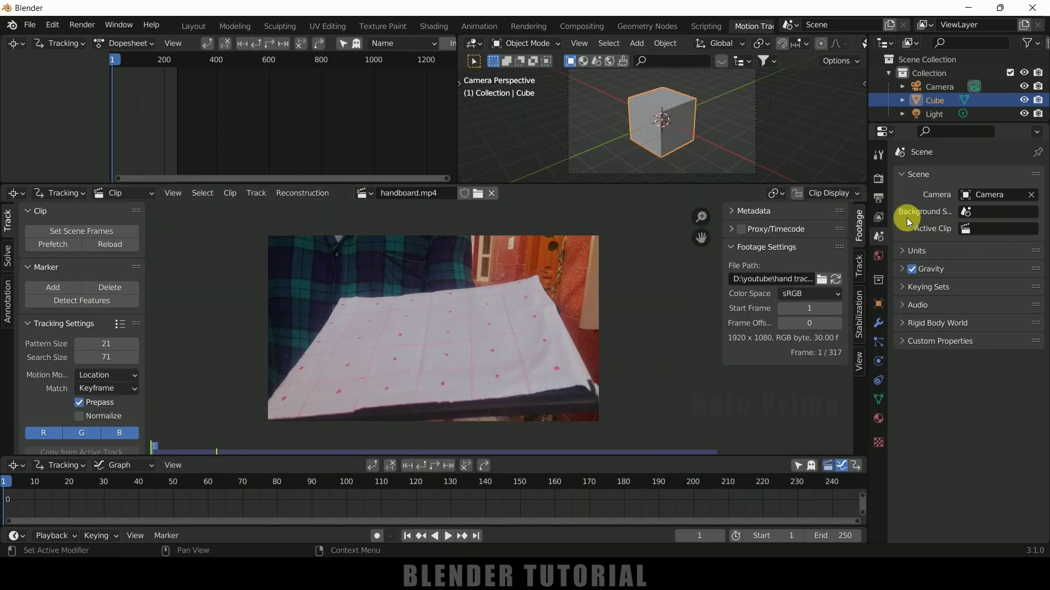
{"action": "left_click", "coordinate": [878, 179]}
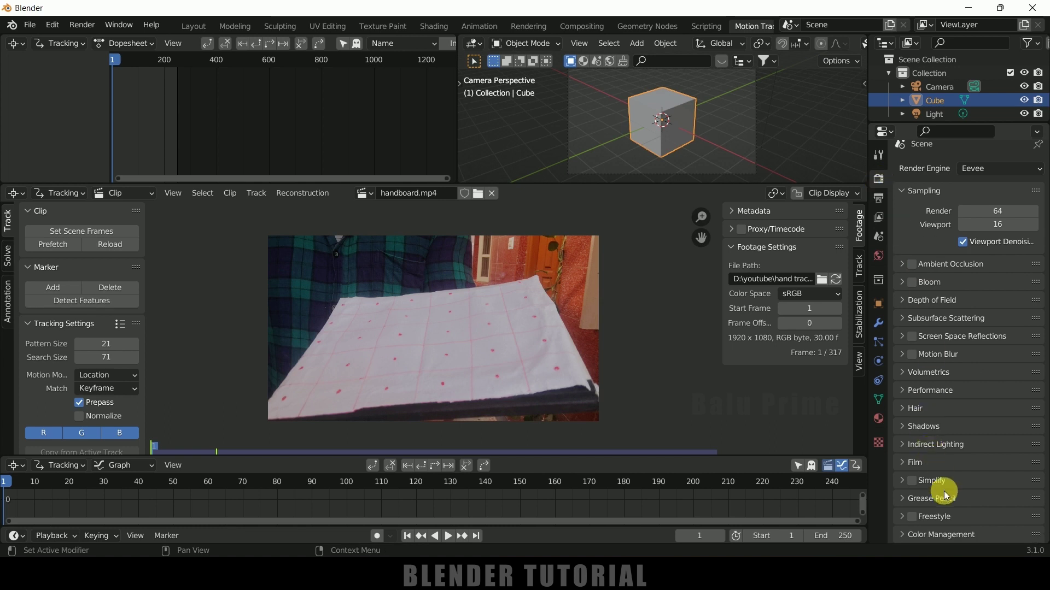
{"action": "scroll", "coordinate": [903, 525], "scroll_direction": "down", "scroll_amount": 5}
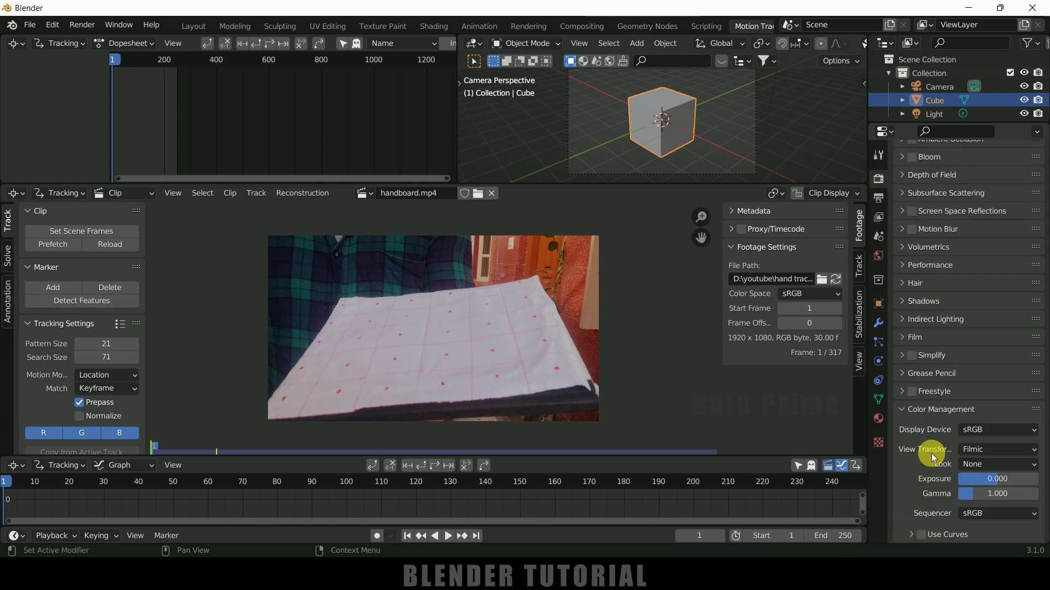
{"action": "left_click", "coordinate": [989, 443]}
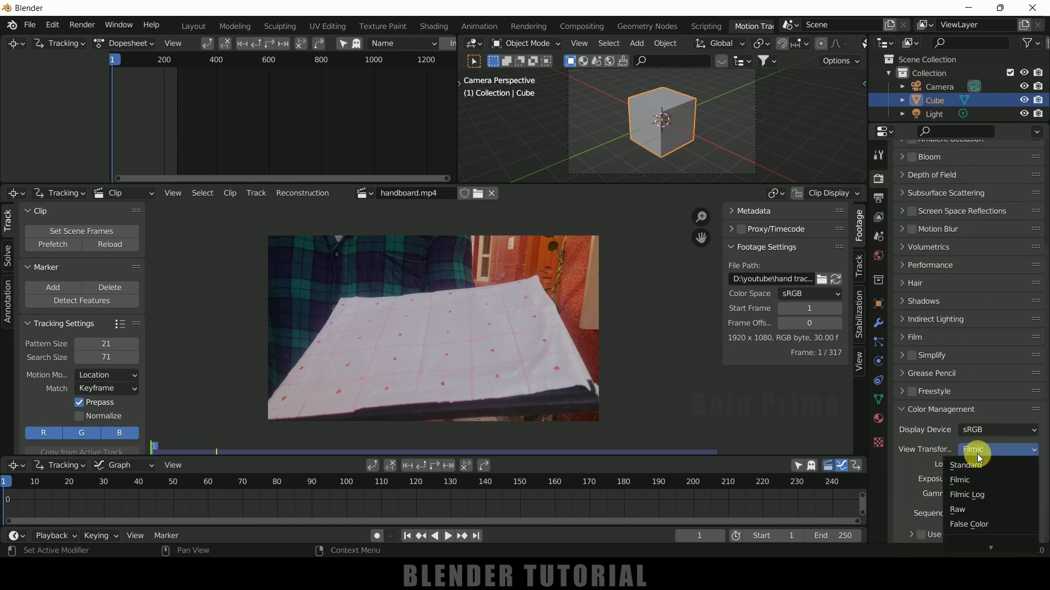
{"action": "left_click", "coordinate": [972, 461]}
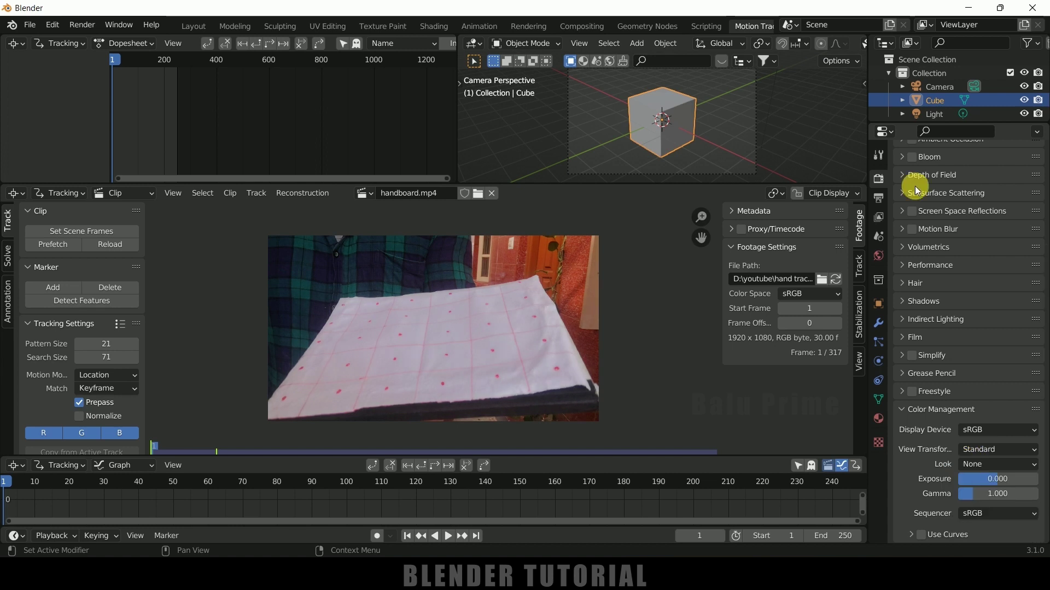
Step: Match the scene frame range to the clip and set the output frame rate to 30 fps
{"action": "left_click", "coordinate": [879, 198]}
{"action": "scroll", "coordinate": [902, 274], "scroll_direction": "up", "scroll_amount": 3}
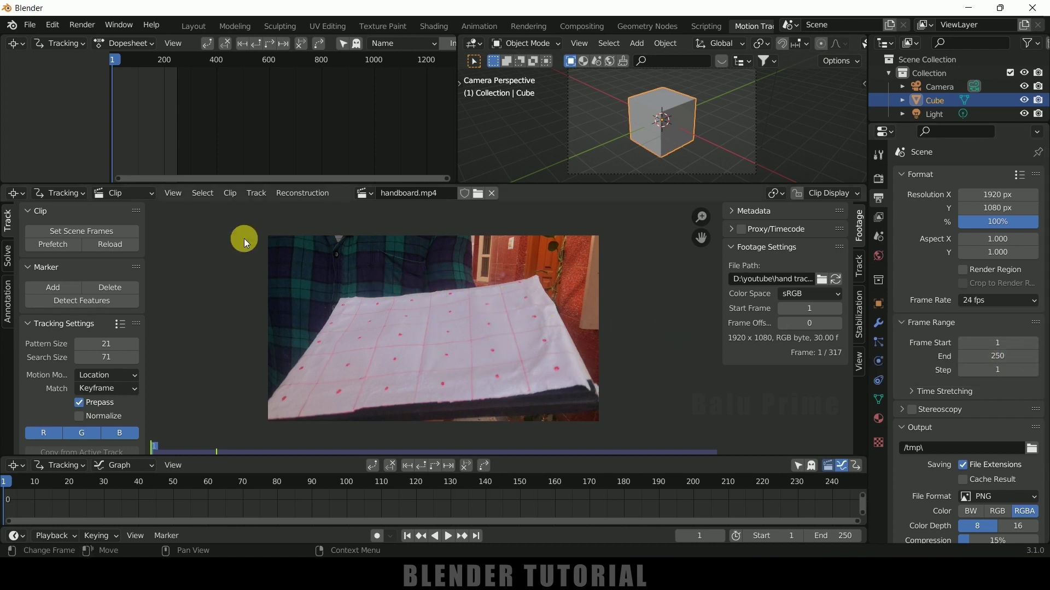
{"action": "left_click", "coordinate": [69, 235]}
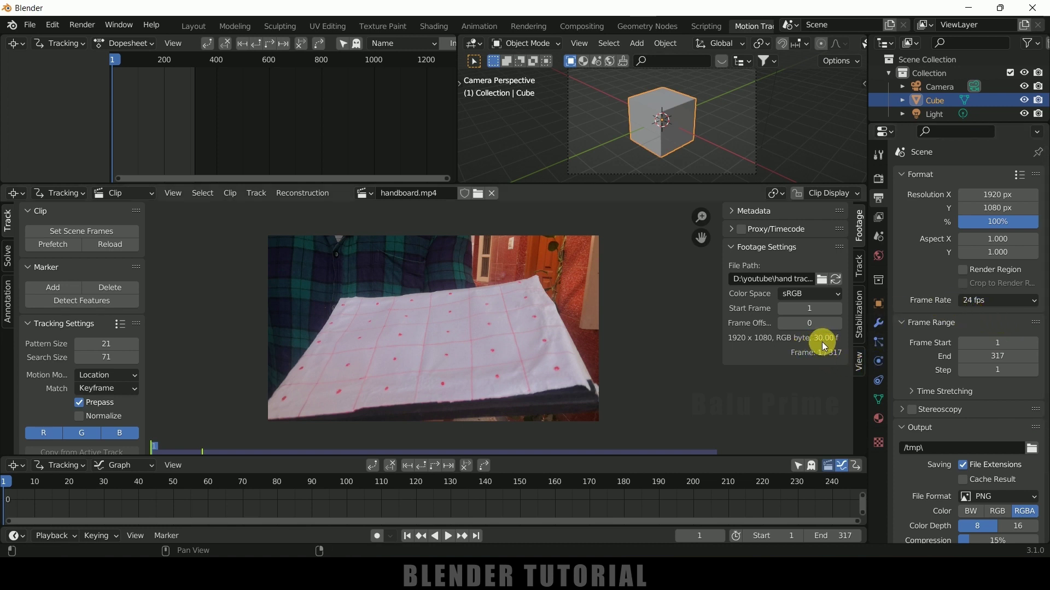
{"action": "left_click", "coordinate": [968, 302]}
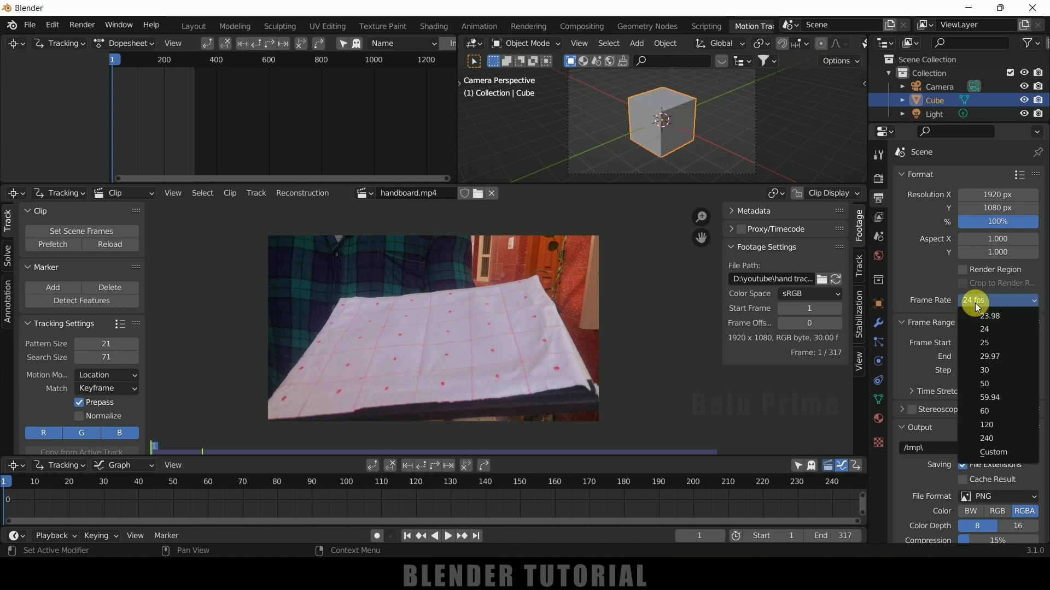
{"action": "left_click", "coordinate": [993, 368]}
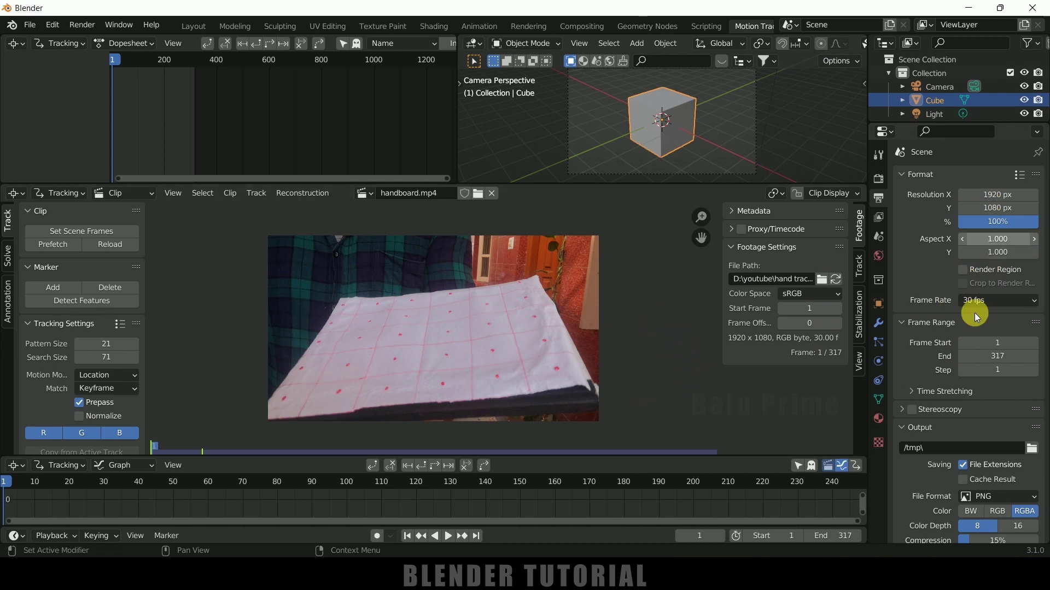
Step: Prefetch the clip's frames and check the Video Sequencer memory cache limit in the system preferences
{"action": "left_click", "coordinate": [54, 246]}
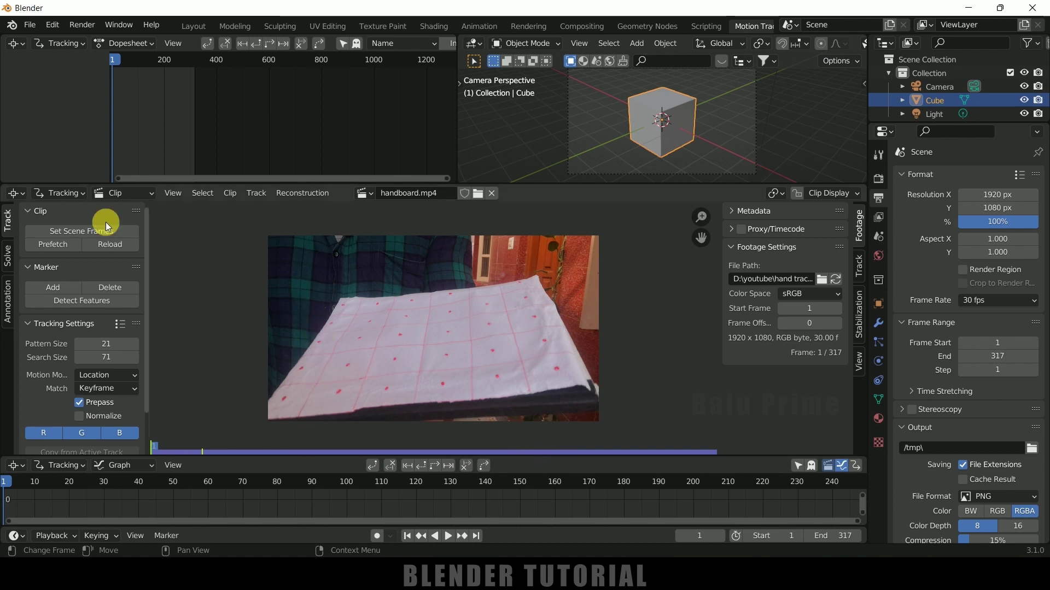
{"action": "left_click", "coordinate": [53, 26]}
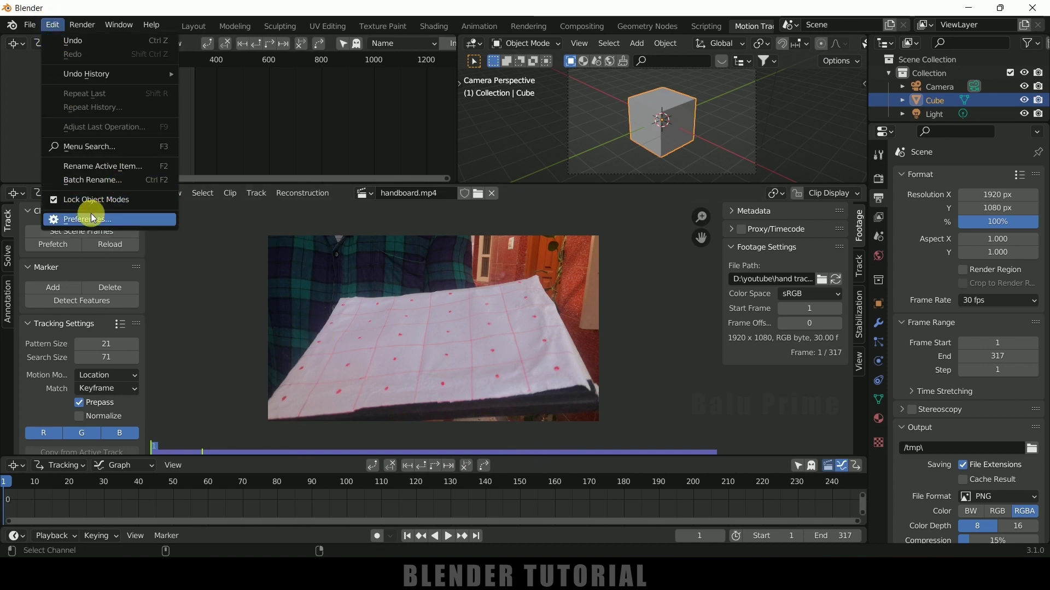
{"action": "left_click", "coordinate": [91, 216]}
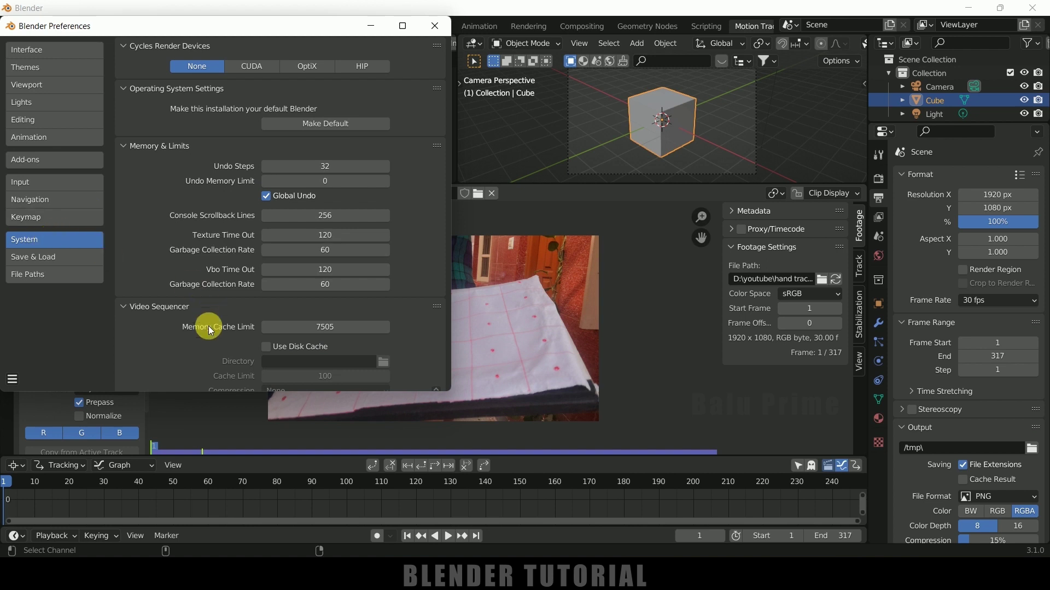
{"action": "scroll", "coordinate": [202, 328], "scroll_direction": "down", "scroll_amount": 3}
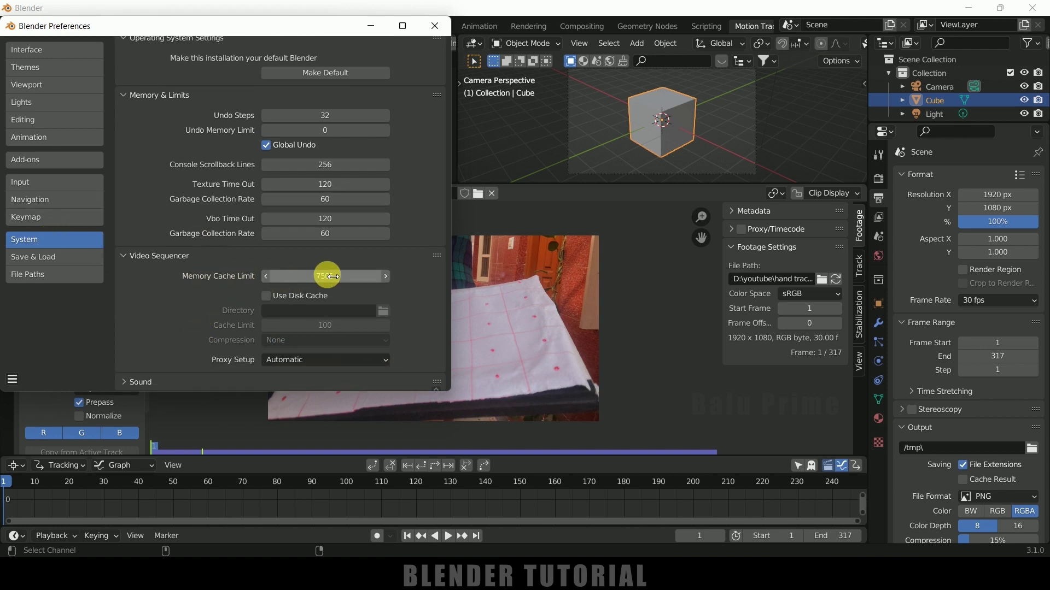
{"action": "left_click", "coordinate": [436, 26]}
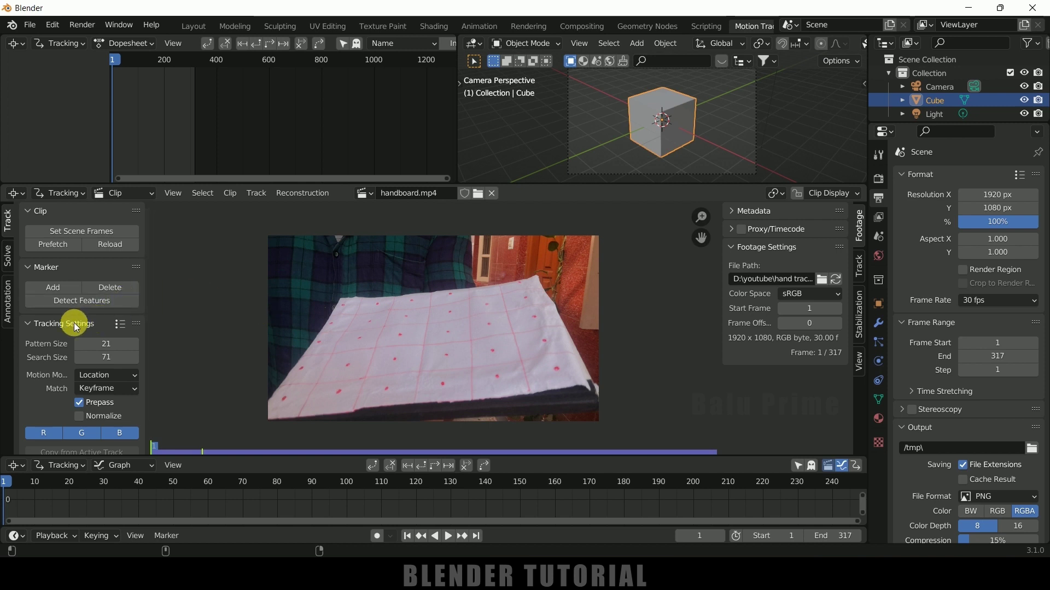
Step: Apply the Blurry Footage preset to the tracking settings and enable Normalize
{"action": "left_click", "coordinate": [120, 325]}
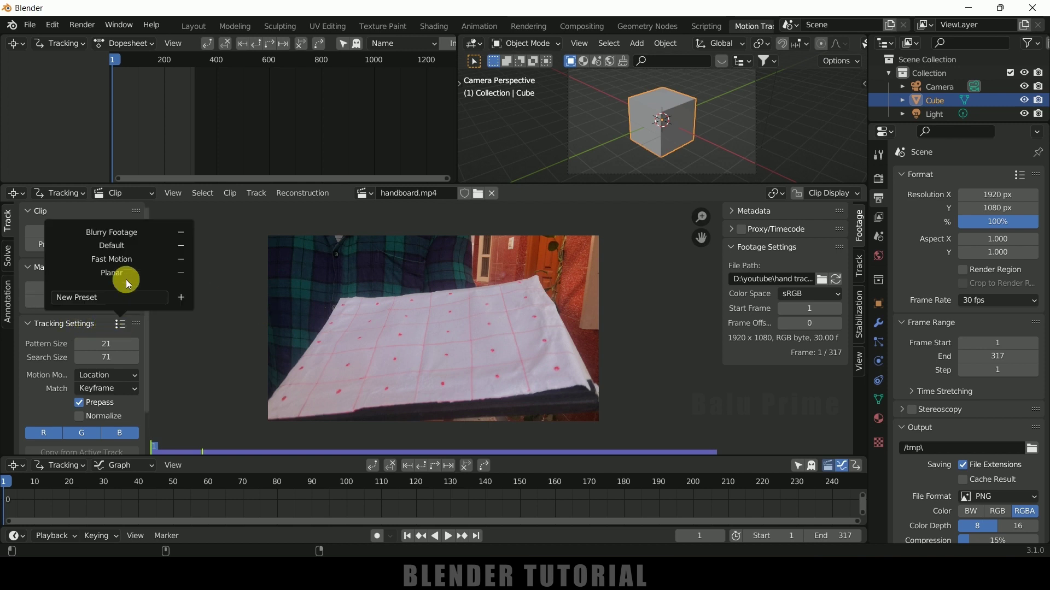
{"action": "left_click", "coordinate": [119, 234]}
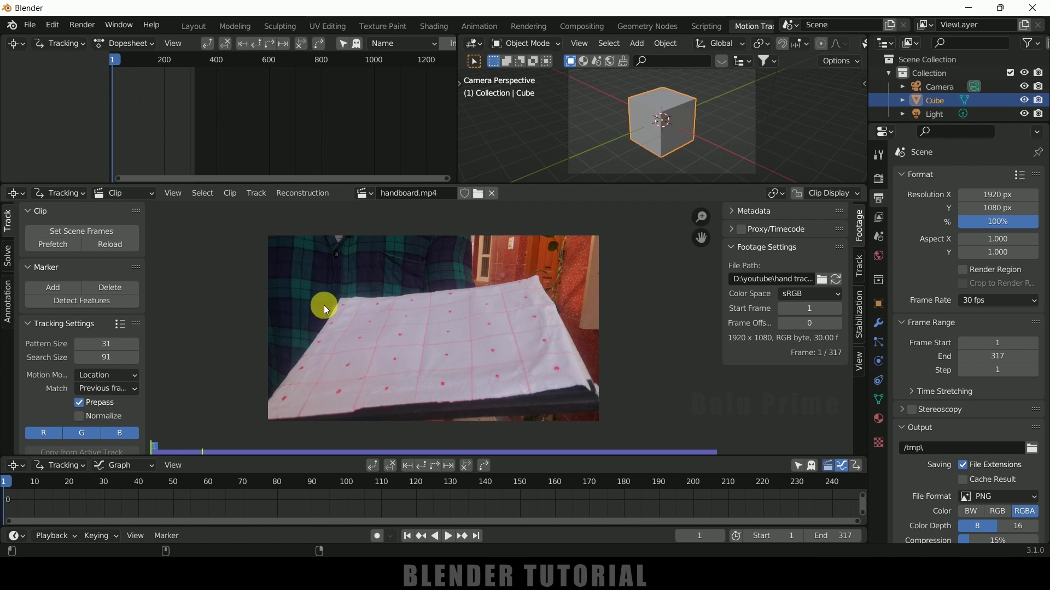
{"action": "left_click", "coordinate": [80, 416]}
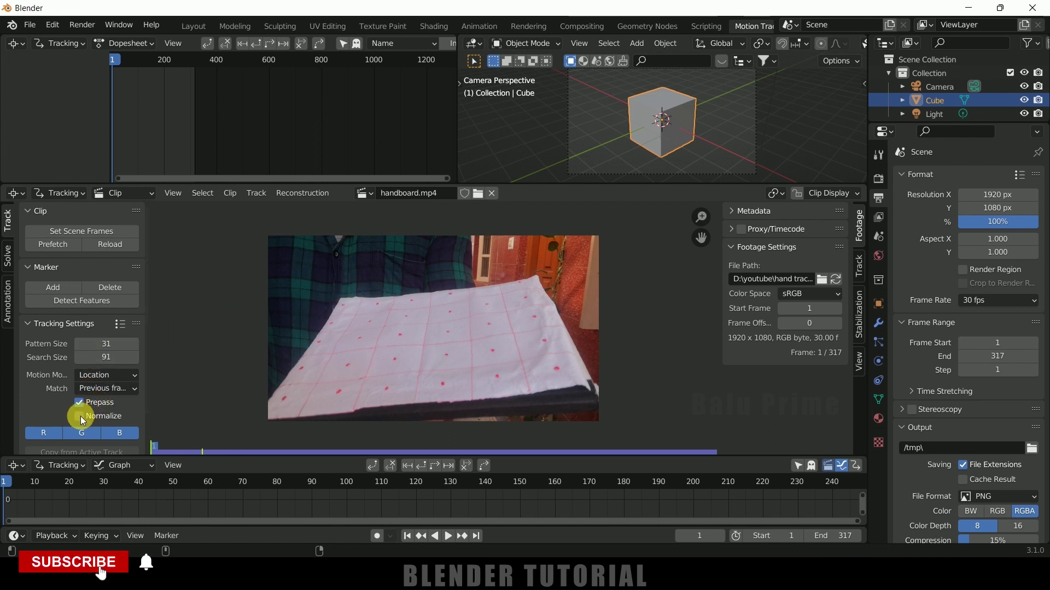
Step: Scrub through the footage to preview the board's motion, return to frame 1 and add a new tracking object
{"action": "left_click_drag", "start_coordinate": [159, 448], "coordinate": [499, 438]}
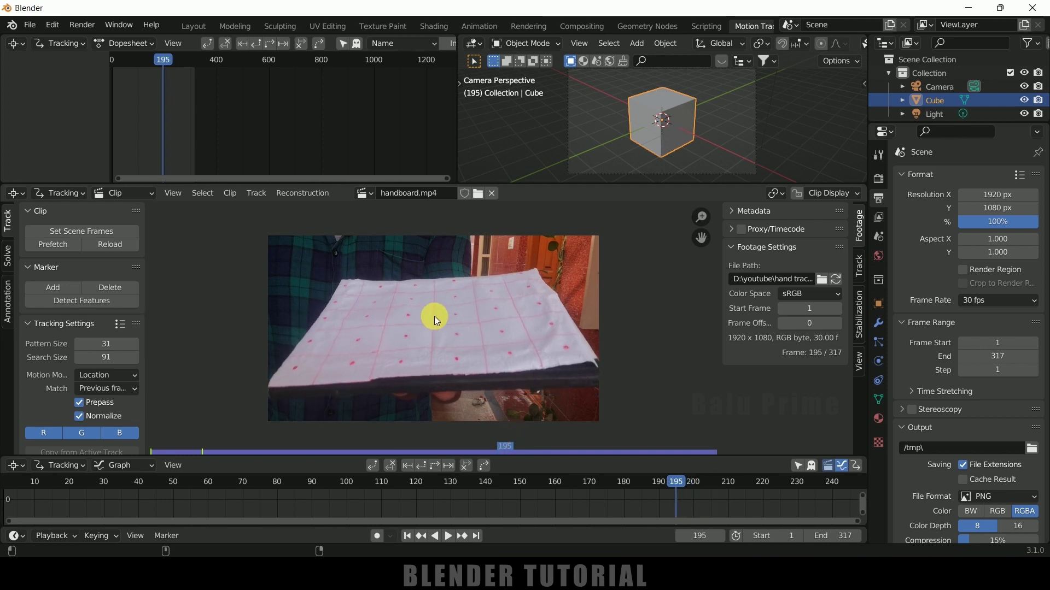
{"action": "left_click", "coordinate": [405, 536]}
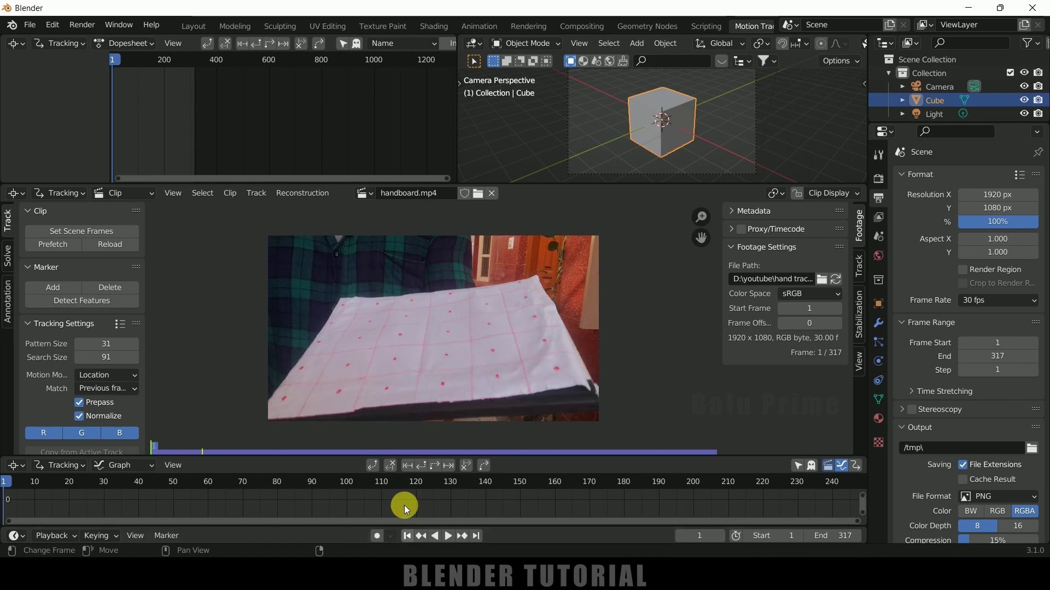
{"action": "left_click", "coordinate": [863, 269]}
{"action": "left_click", "coordinate": [731, 256]}
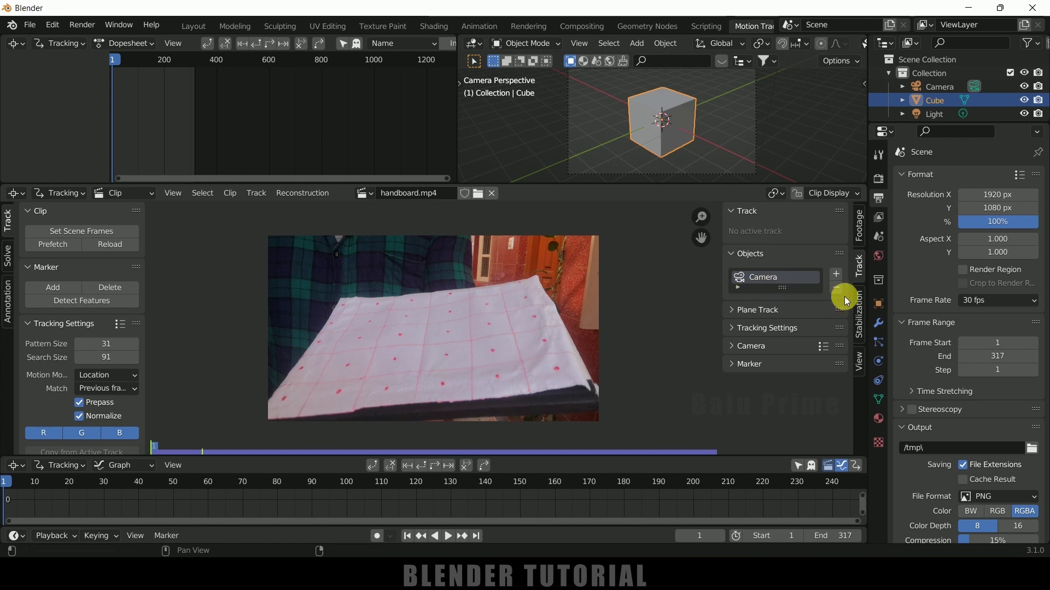
{"action": "left_click", "coordinate": [835, 274]}
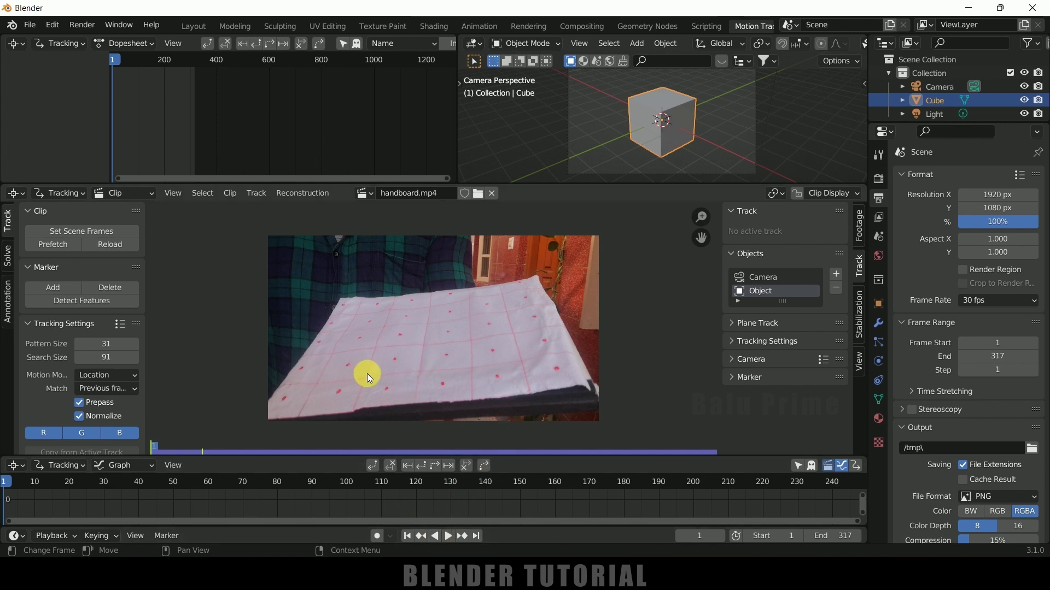
Step: Add a tracking marker on the red dot near the cloth's lower-left area, enlarged, centred on the dot and with its search area displayed
{"action": "key", "text": "ctrl"}
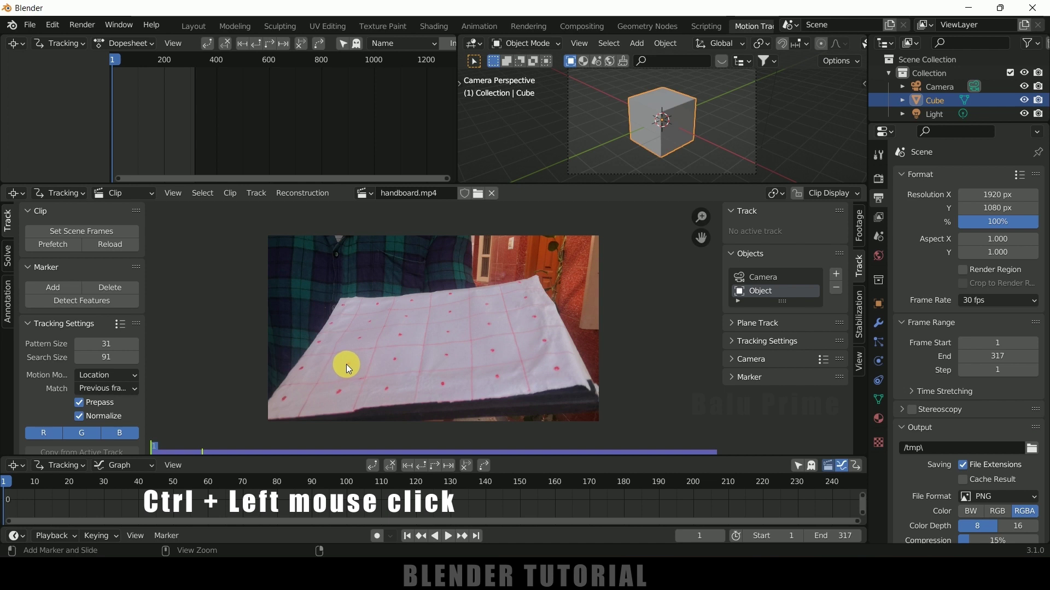
{"action": "left_click", "coordinate": [347, 365], "text": "ctrl"}
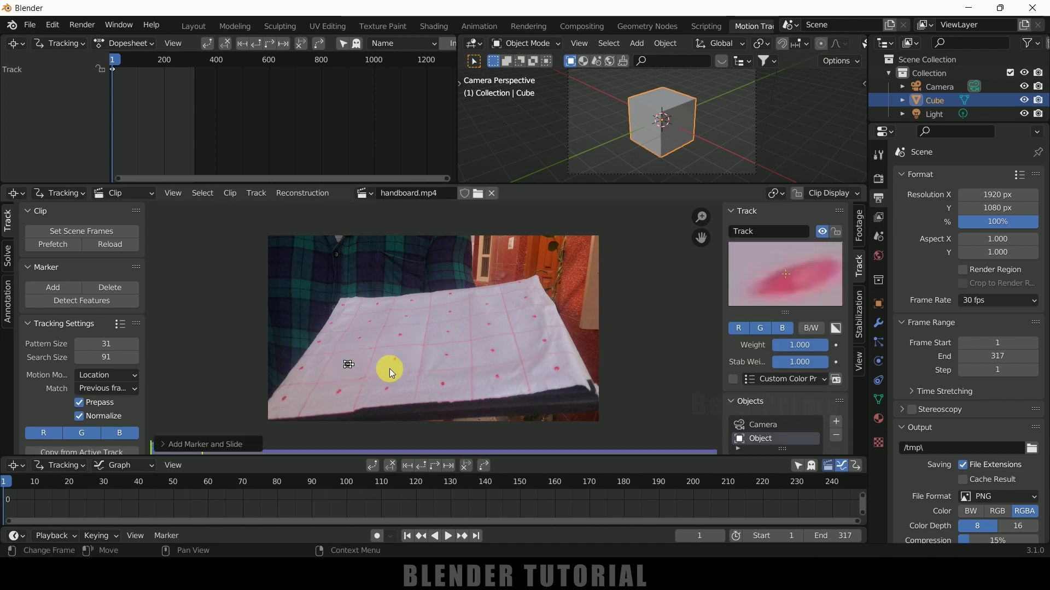
{"action": "key", "text": "alt+s"}
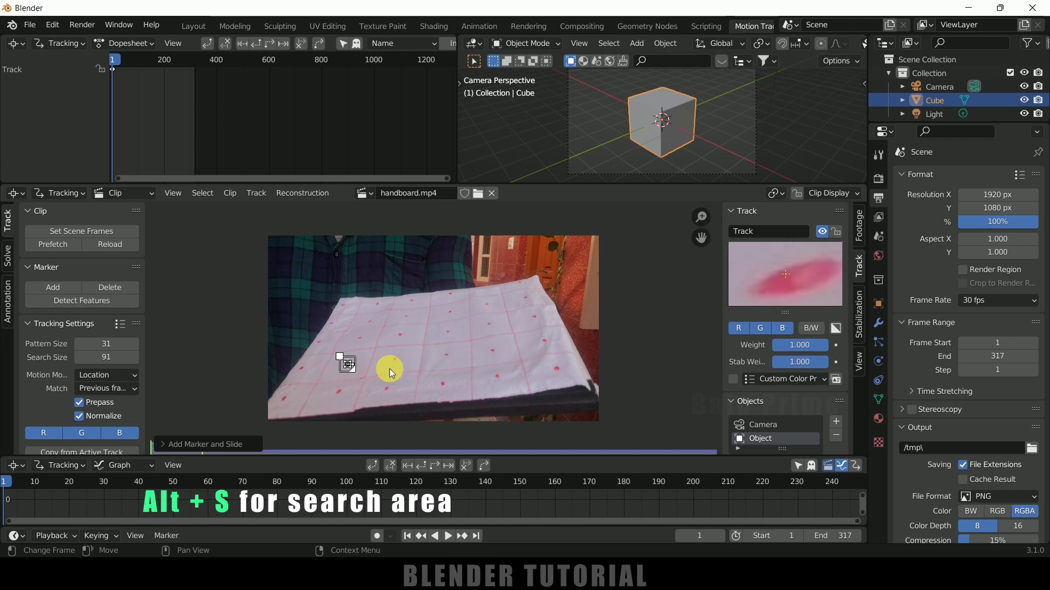
{"action": "key", "text": "alt+s"}
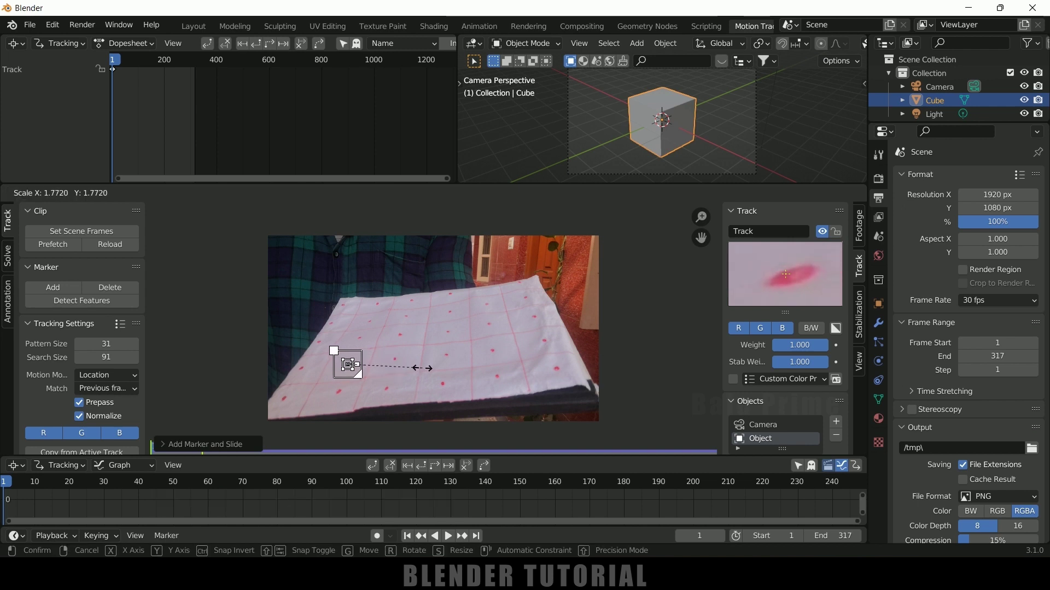
{"action": "left_click", "coordinate": [434, 366]}
{"action": "mouse_move", "coordinate": [798, 277]}
{"action": "left_mouse_down"}
{"action": "mouse_move", "coordinate": [807, 275]}
{"action": "mouse_move", "coordinate": [798, 288]}
{"action": "left_mouse_up"}
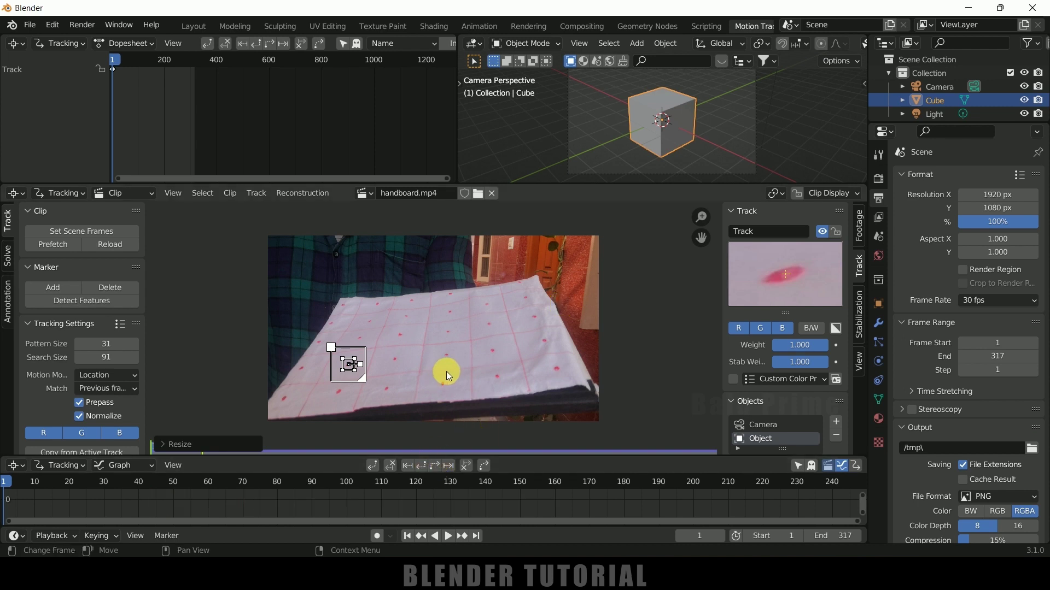
Step: Track the first marker forward to the end of the clip and lock its track
{"action": "key", "text": "ctrl+t"}
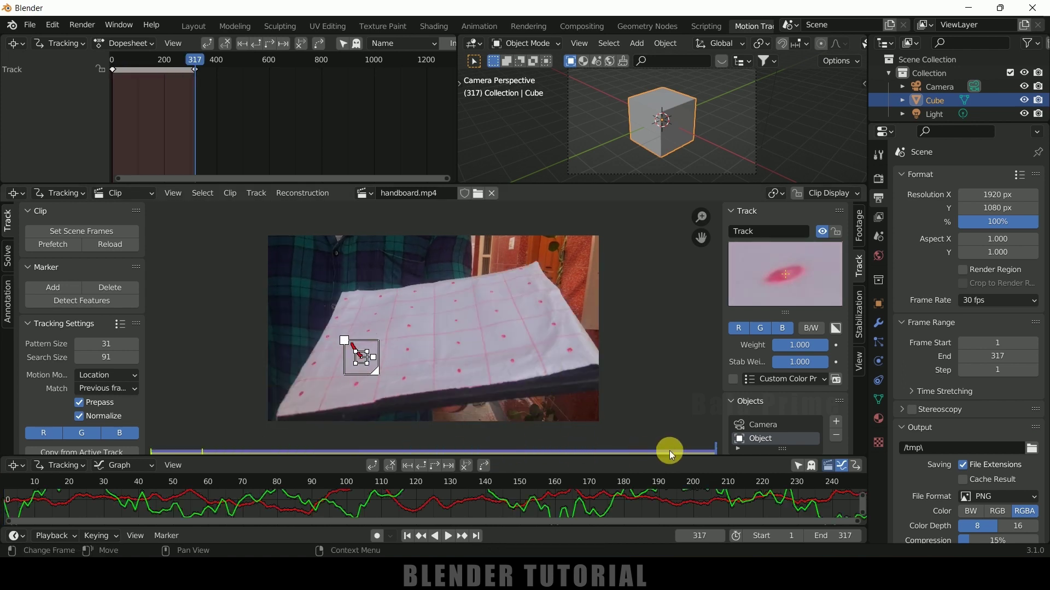
{"action": "left_click_drag", "start_coordinate": [860, 523], "coordinate": [965, 527]}
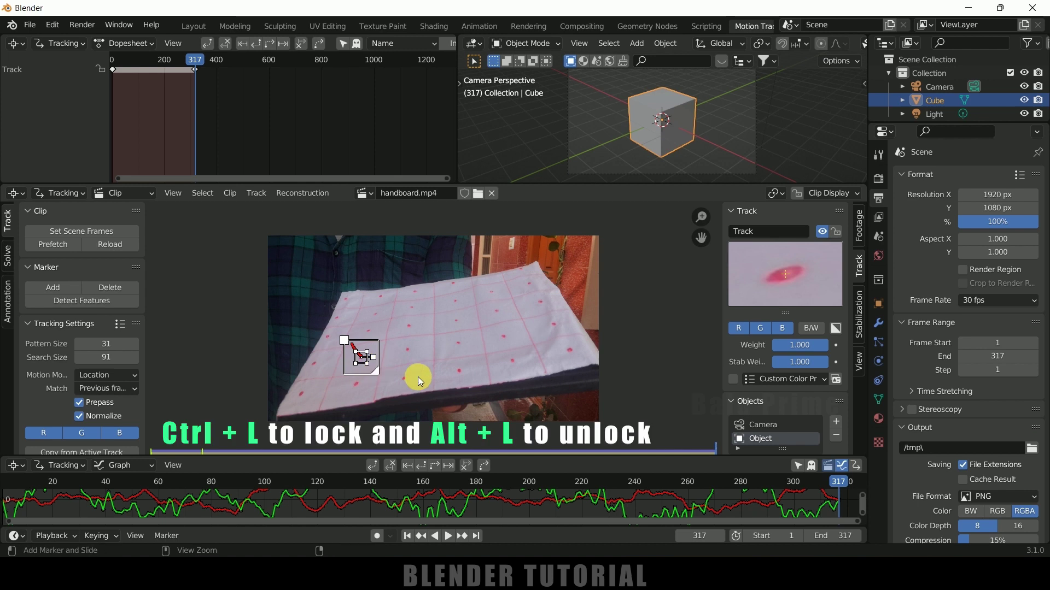
{"action": "key", "text": "ctrl+l"}
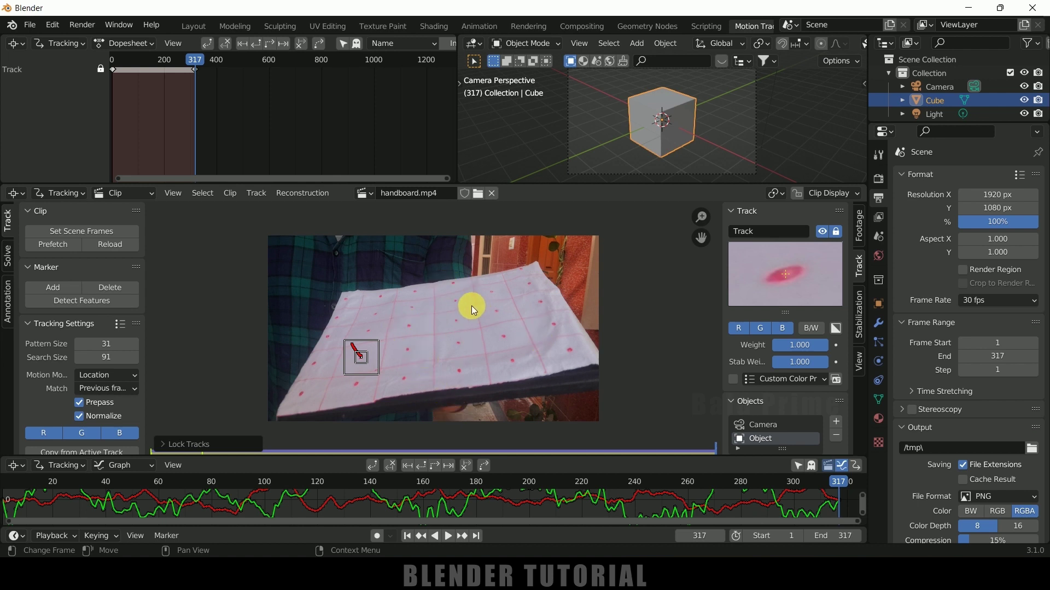
Step: From frame 1, add a marker scaled about 2.2 times on the red dot near the cloth's lower-right corner and track it forward
{"action": "left_click", "coordinate": [409, 539]}
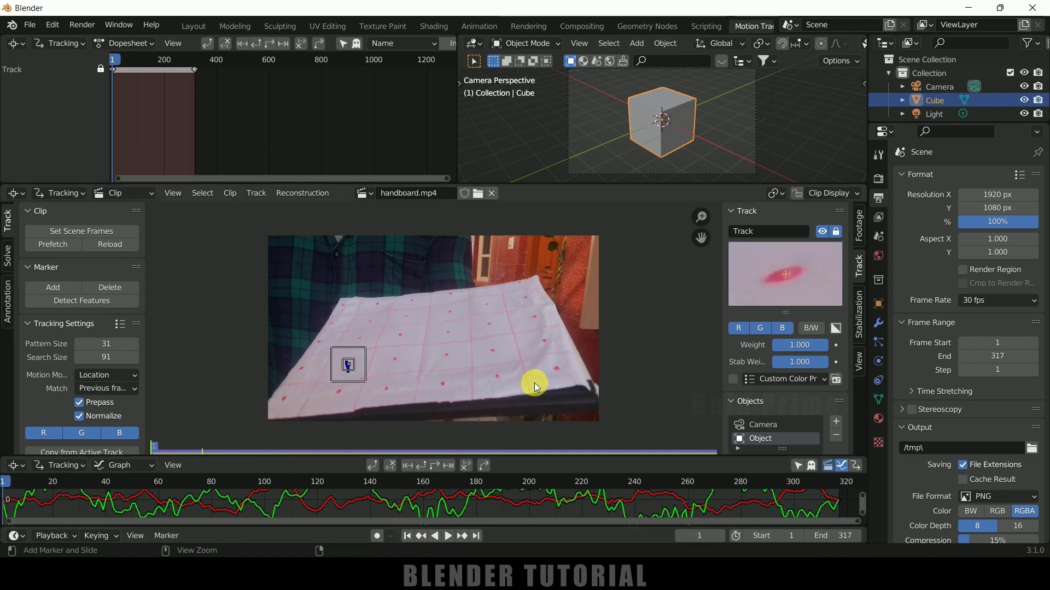
{"action": "left_click", "coordinate": [556, 366], "text": "ctrl"}
{"action": "key", "text": "s"}
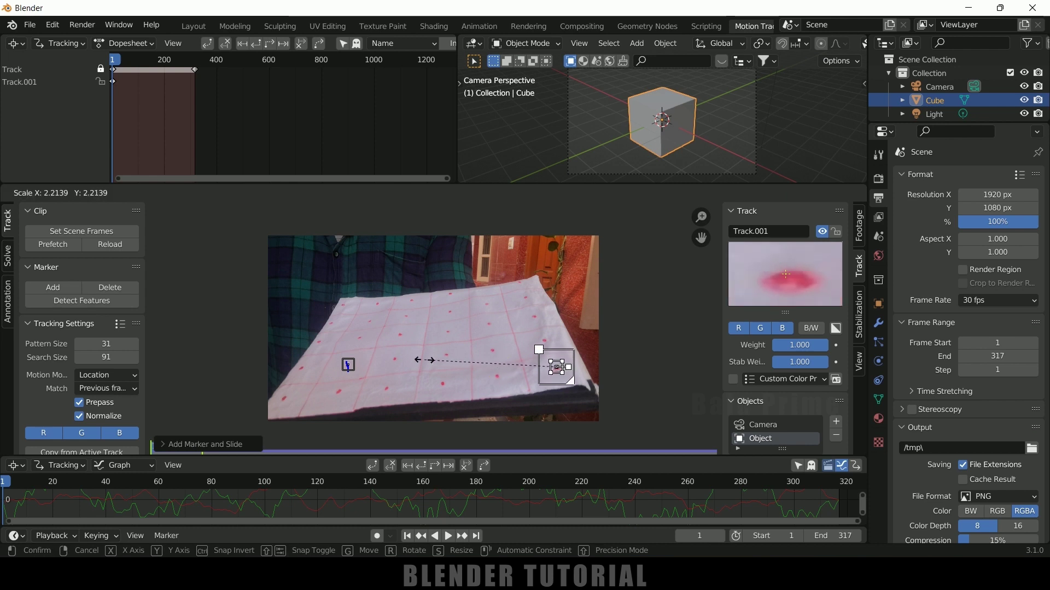
{"action": "left_click", "coordinate": [792, 323]}
{"action": "left_click_drag", "start_coordinate": [557, 368], "coordinate": [558, 368]}
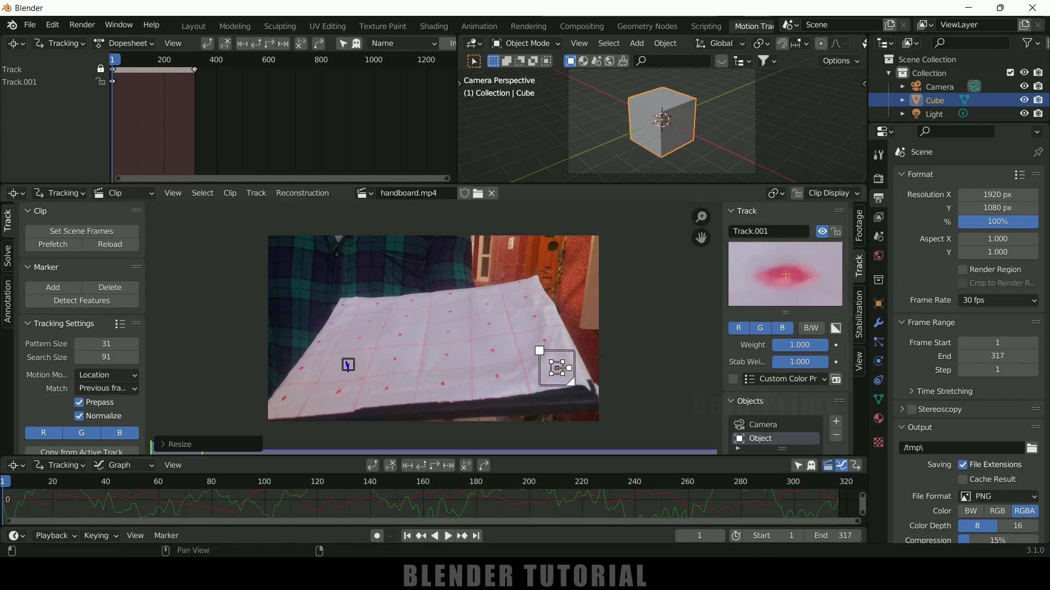
{"action": "key", "text": "ctrl+t"}
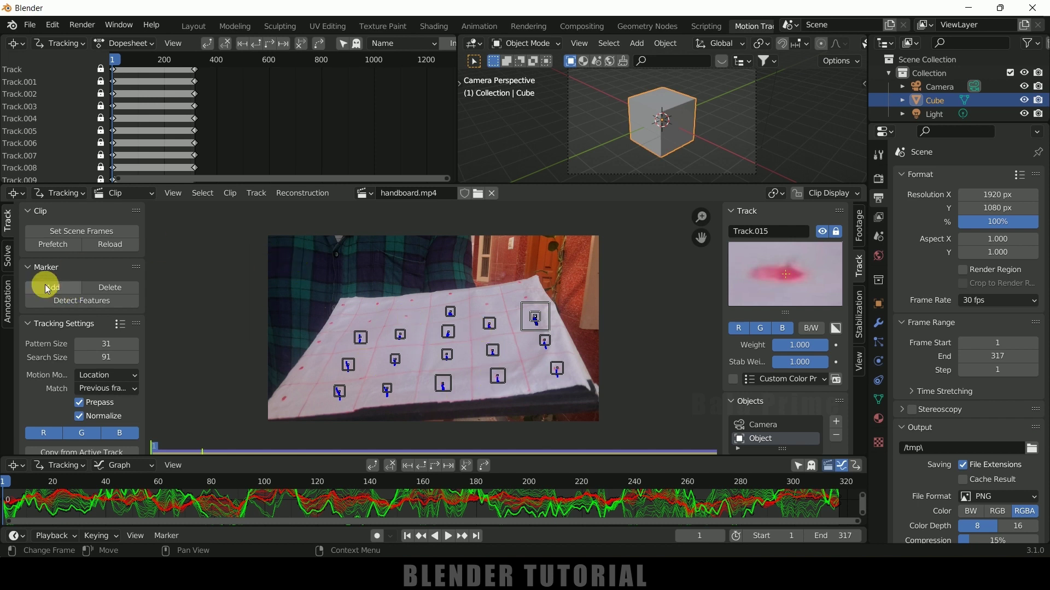
Step: Solve the object motion from the tracked markers, using keyframes 1 and 30
{"action": "left_click", "coordinate": [10, 260]}
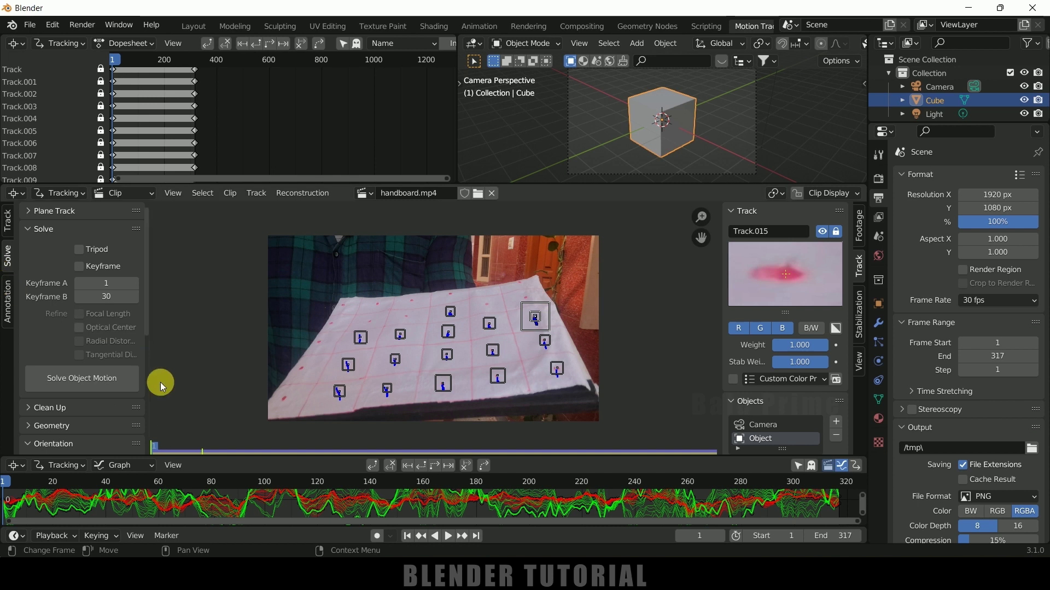
{"action": "left_click", "coordinate": [83, 384]}
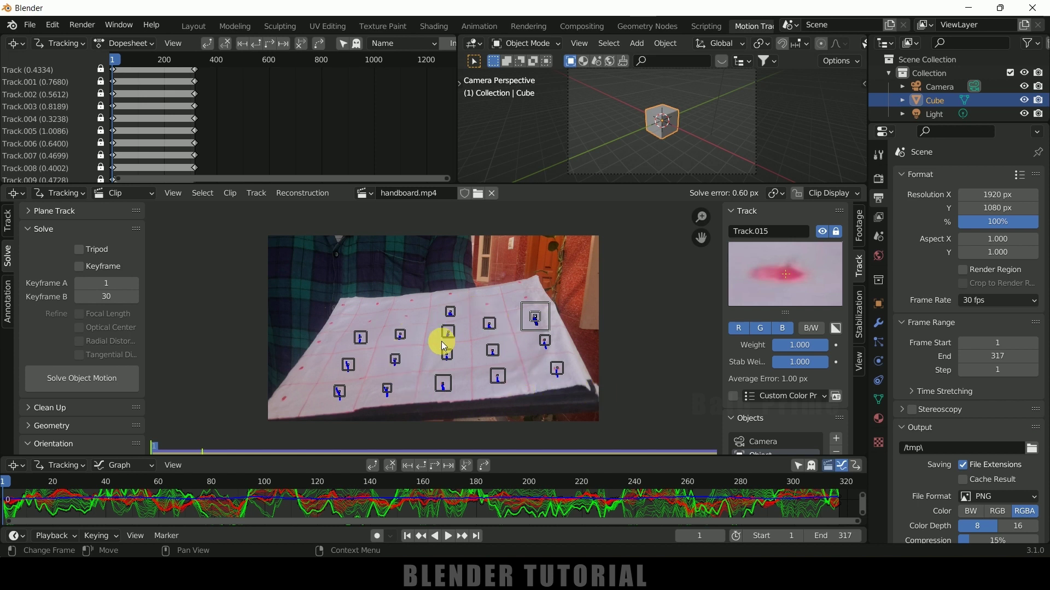
Step: Display the marker info in the clip view and select the marker near the cloth's lower-right corner
{"action": "left_click", "coordinate": [831, 194]}
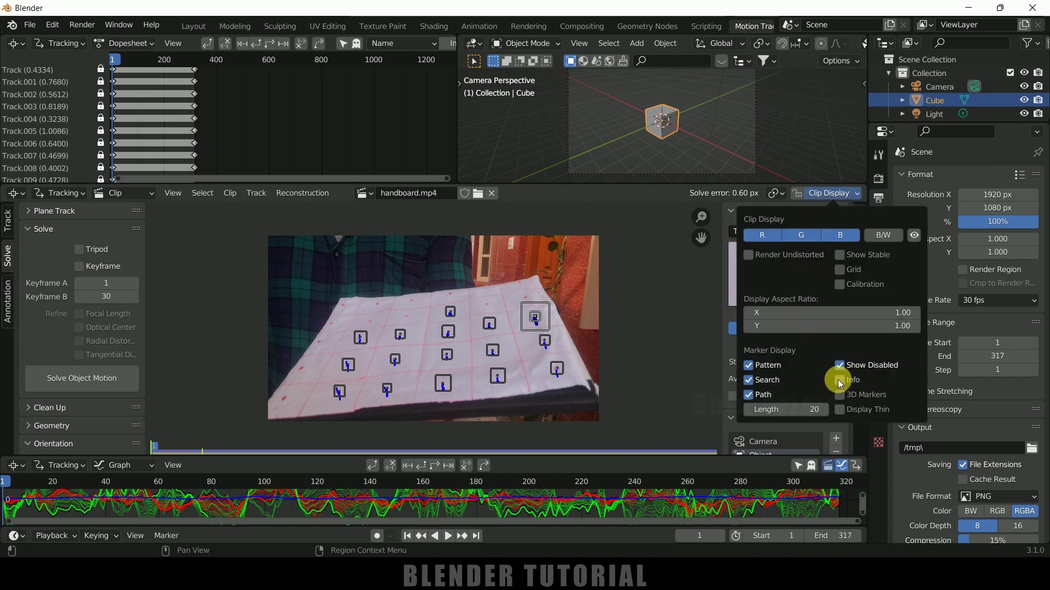
{"action": "left_click", "coordinate": [558, 371]}
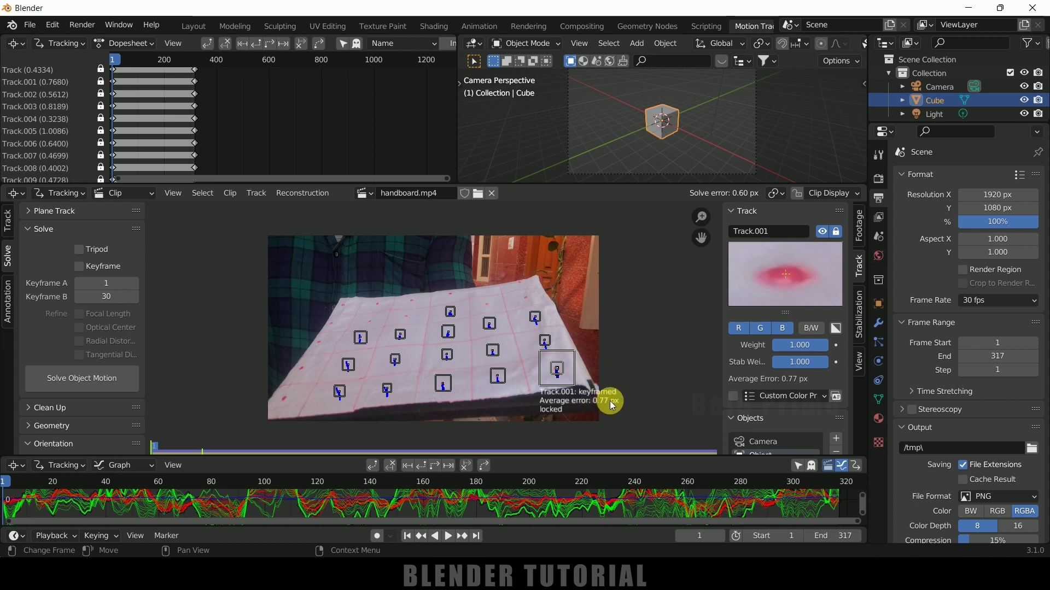
Step: Delete Track.015 near the cloth's upper-right corner and solve the object motion again
{"action": "left_click", "coordinate": [539, 318]}
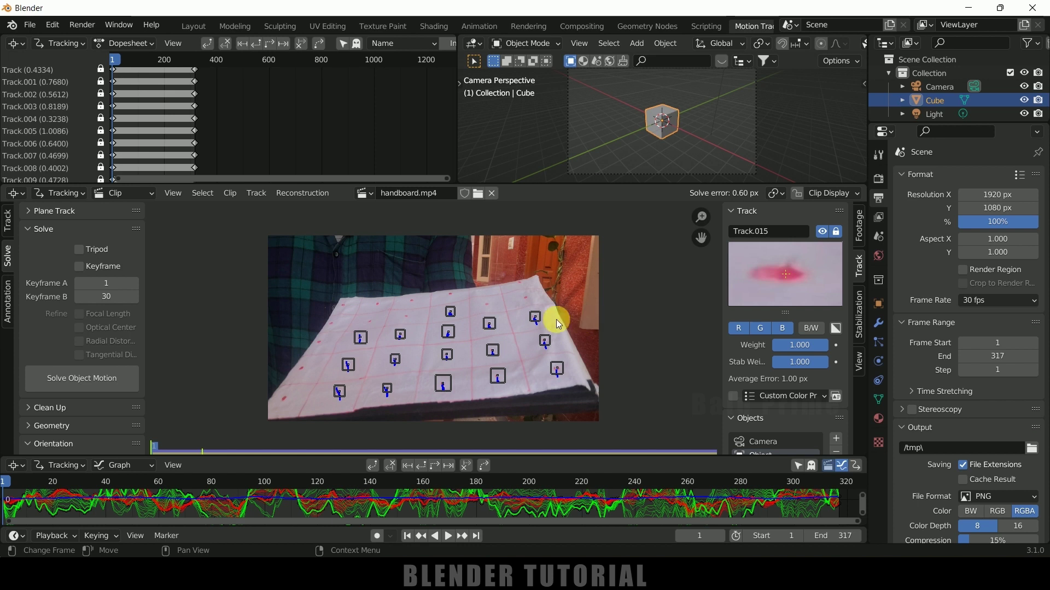
{"action": "key", "text": "x"}
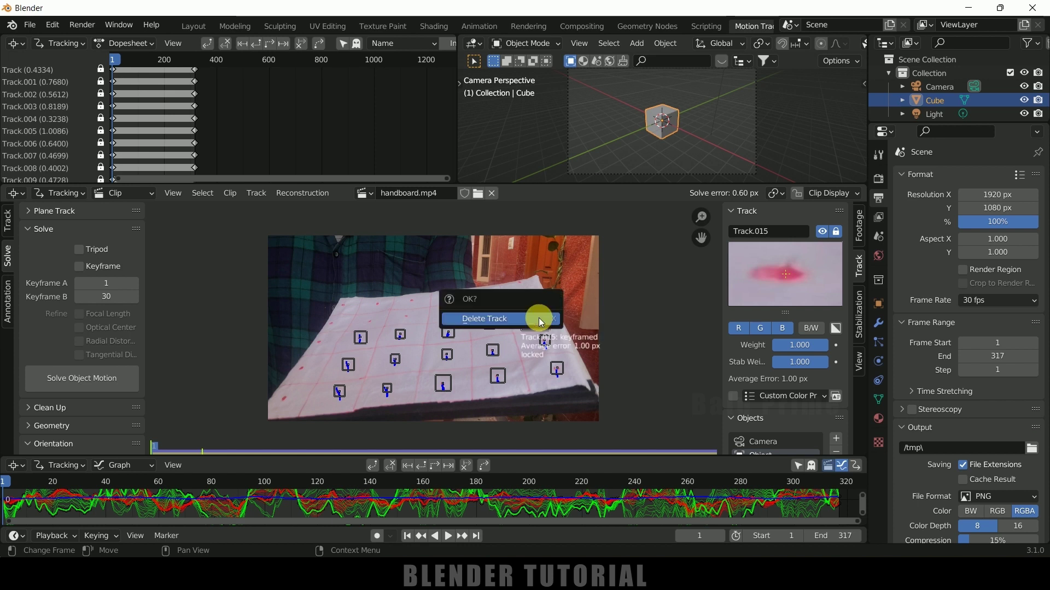
{"action": "left_click", "coordinate": [539, 317]}
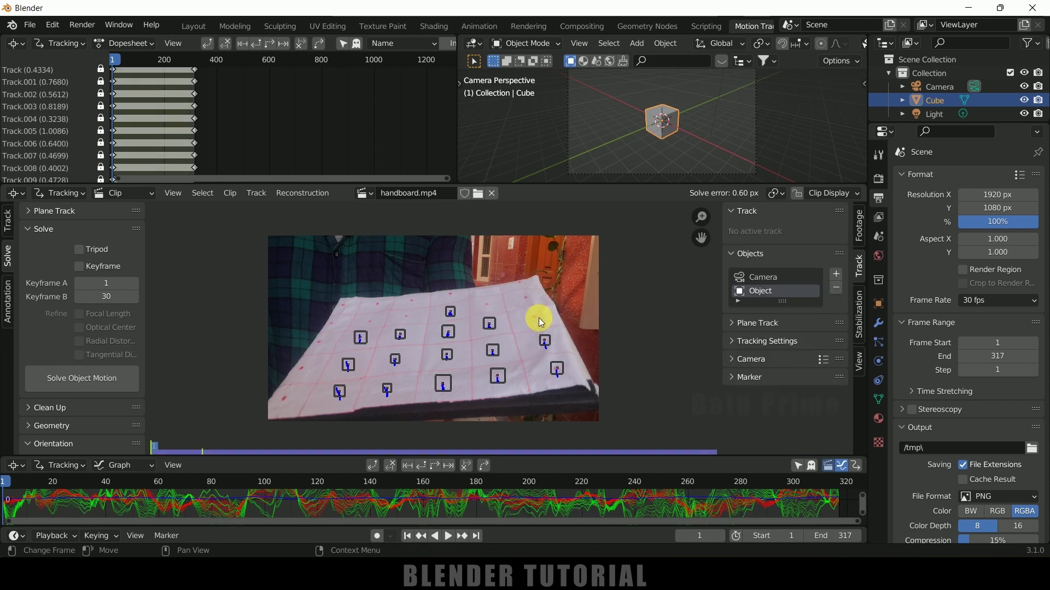
{"action": "left_click", "coordinate": [85, 384]}
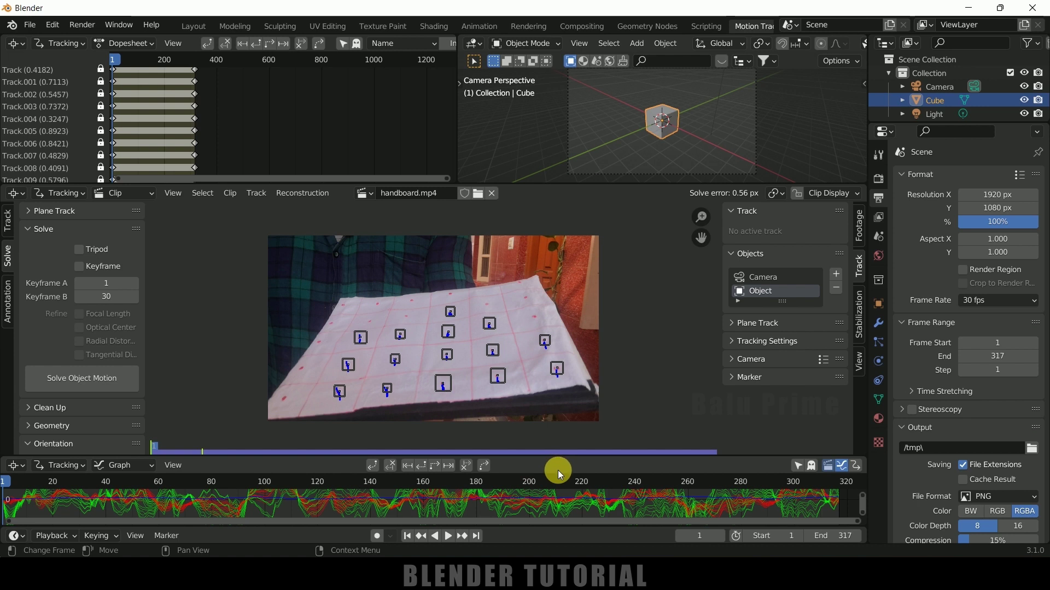
Step: Temporarily enlarge the tracking graph to examine the track curves for outliers
{"action": "left_click_drag", "start_coordinate": [562, 459], "coordinate": [576, 246]}
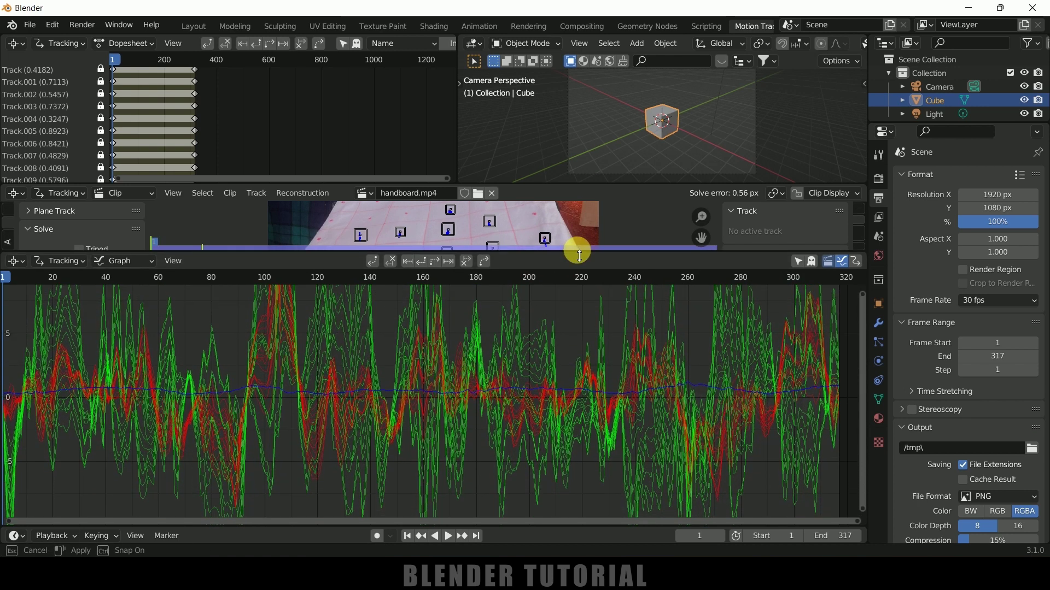
{"action": "left_click", "coordinate": [443, 298]}
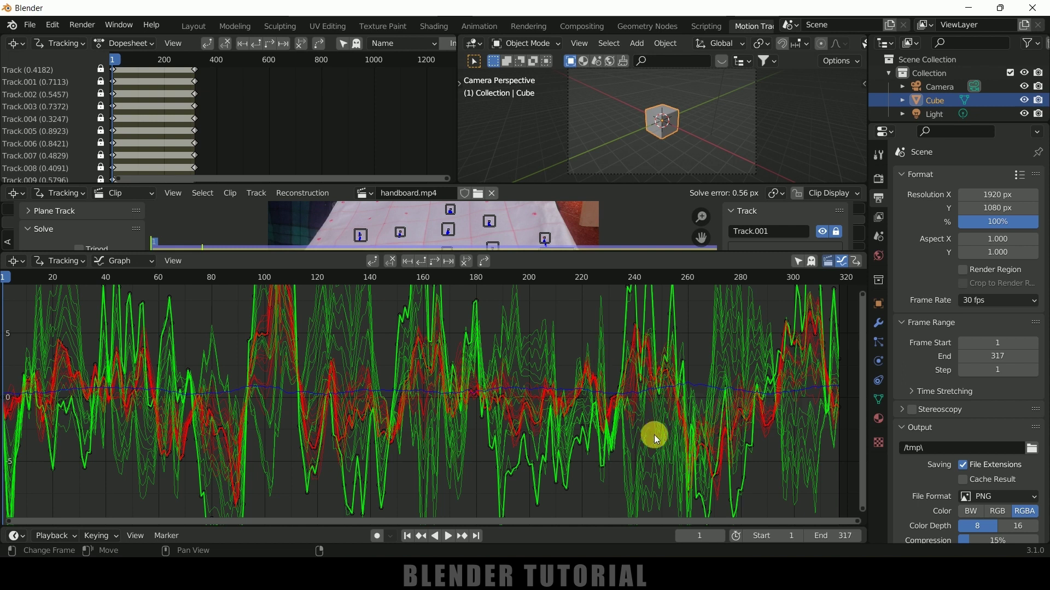
{"action": "left_click_drag", "start_coordinate": [628, 254], "coordinate": [614, 435]}
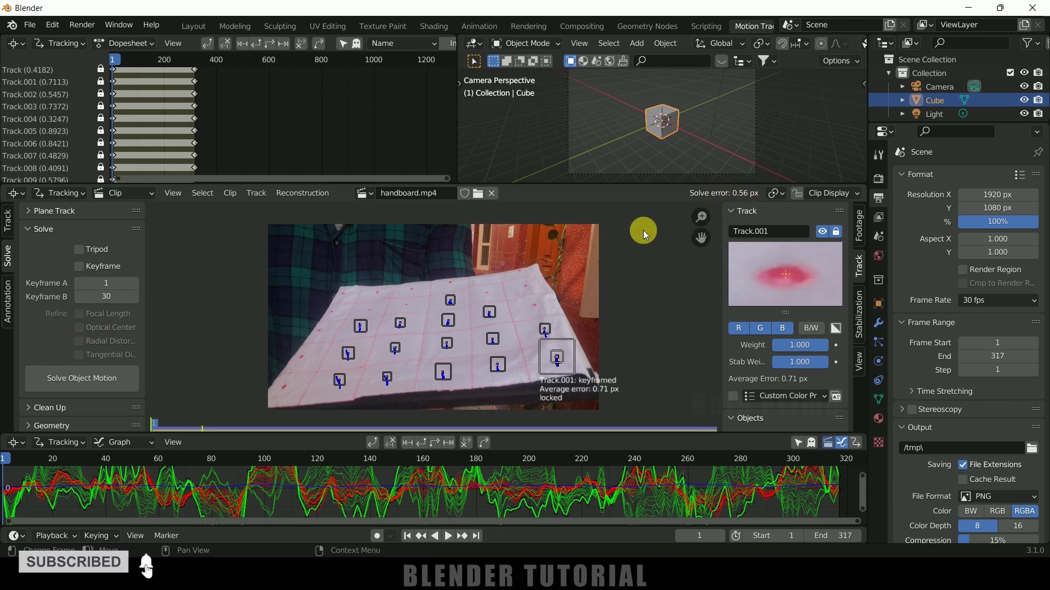
Step: Set the clip as the scene background and raise the camera background image's opacity to 1.000
{"action": "scroll", "coordinate": [63, 323], "scroll_direction": "down", "scroll_amount": 15}
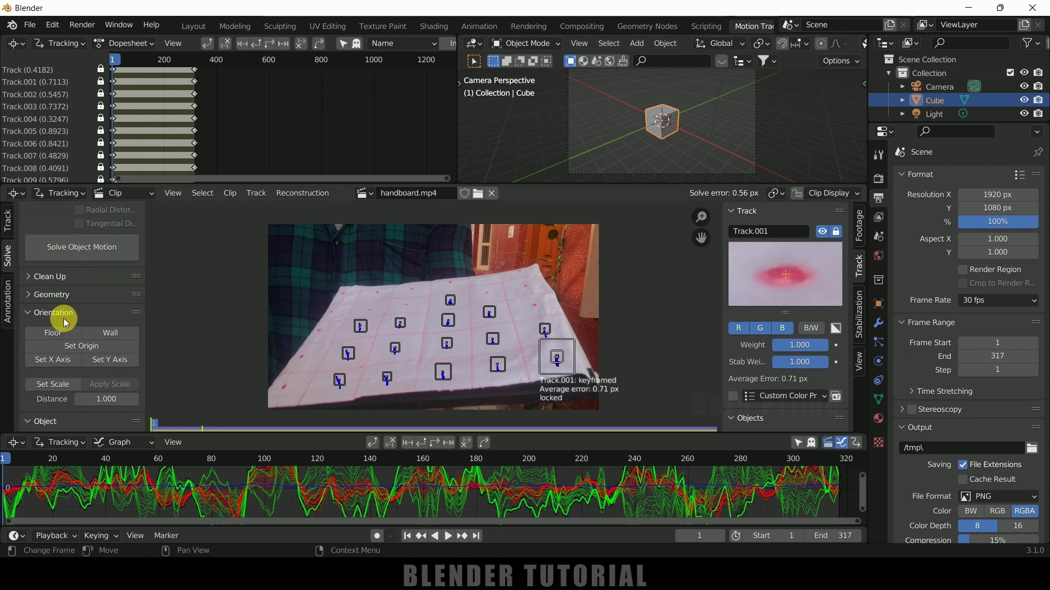
{"action": "left_click", "coordinate": [65, 405]}
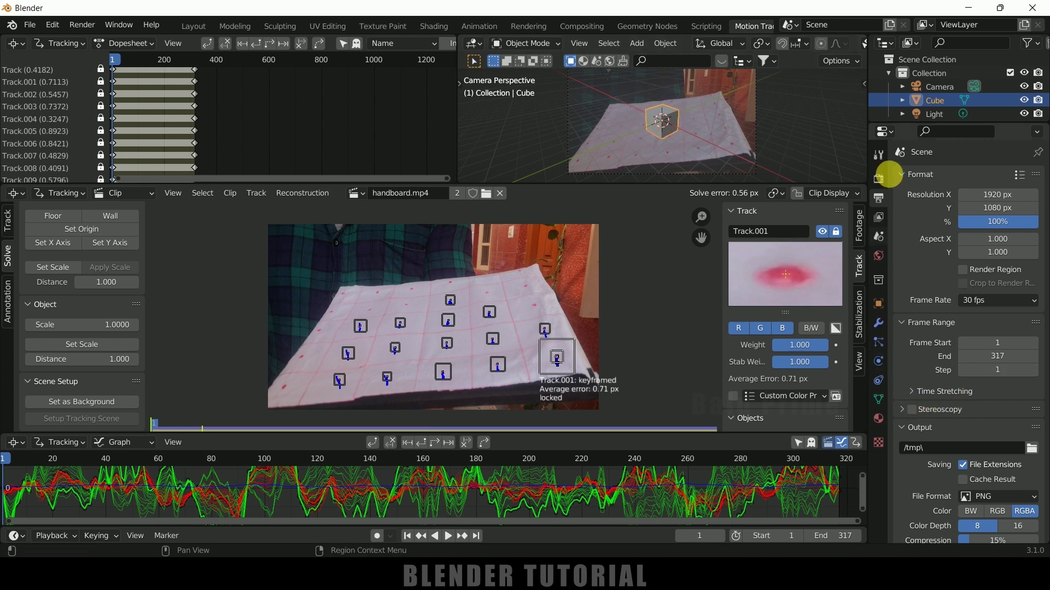
{"action": "left_click", "coordinate": [937, 88]}
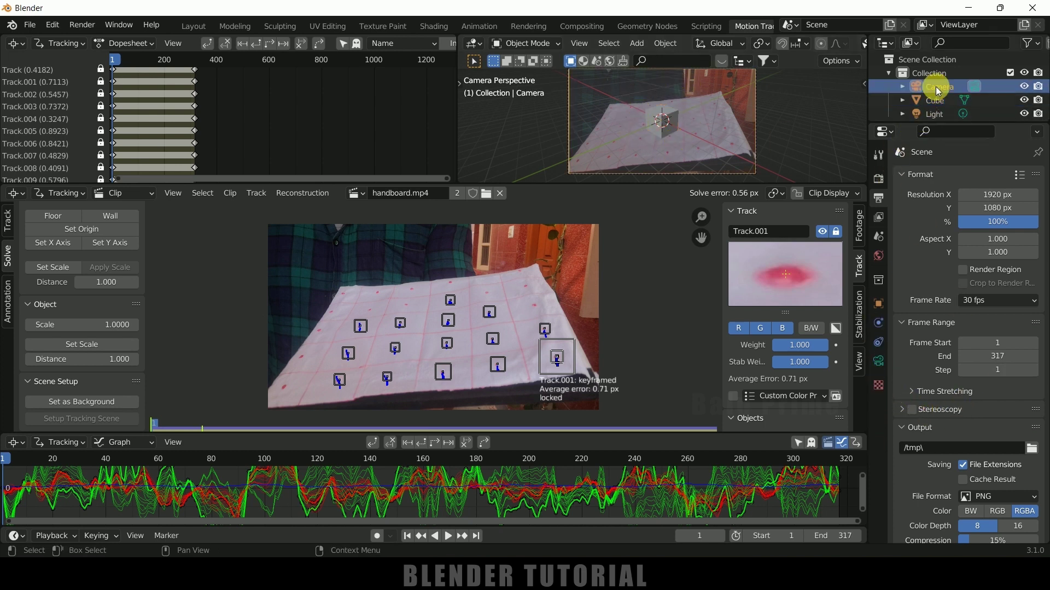
{"action": "left_click", "coordinate": [879, 362]}
{"action": "left_click", "coordinate": [903, 402]}
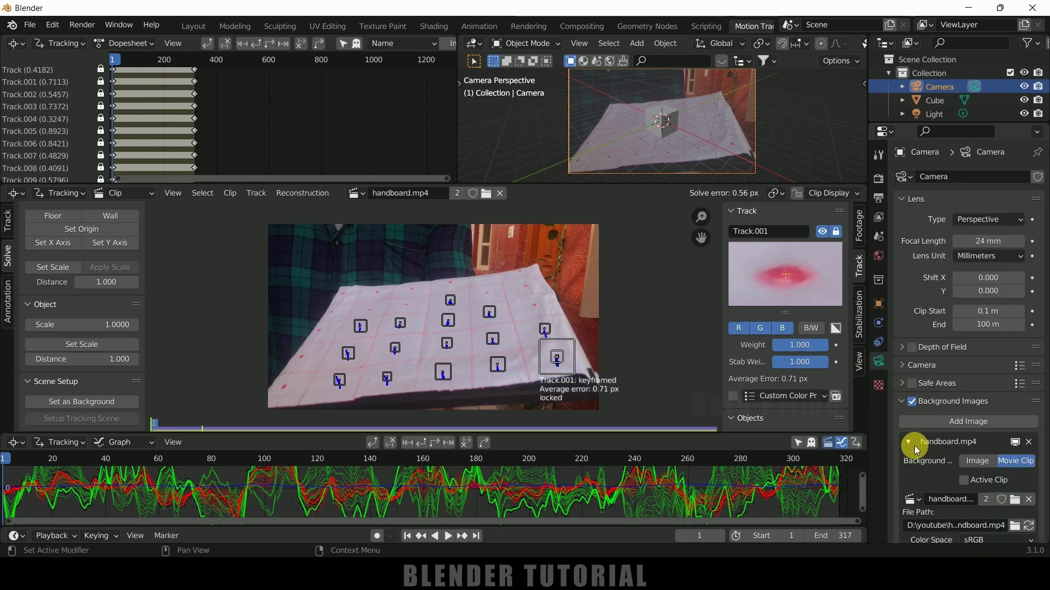
{"action": "scroll", "coordinate": [914, 441], "scroll_direction": "down", "scroll_amount": 5}
{"action": "left_click_drag", "start_coordinate": [1002, 462], "coordinate": [1035, 462]}
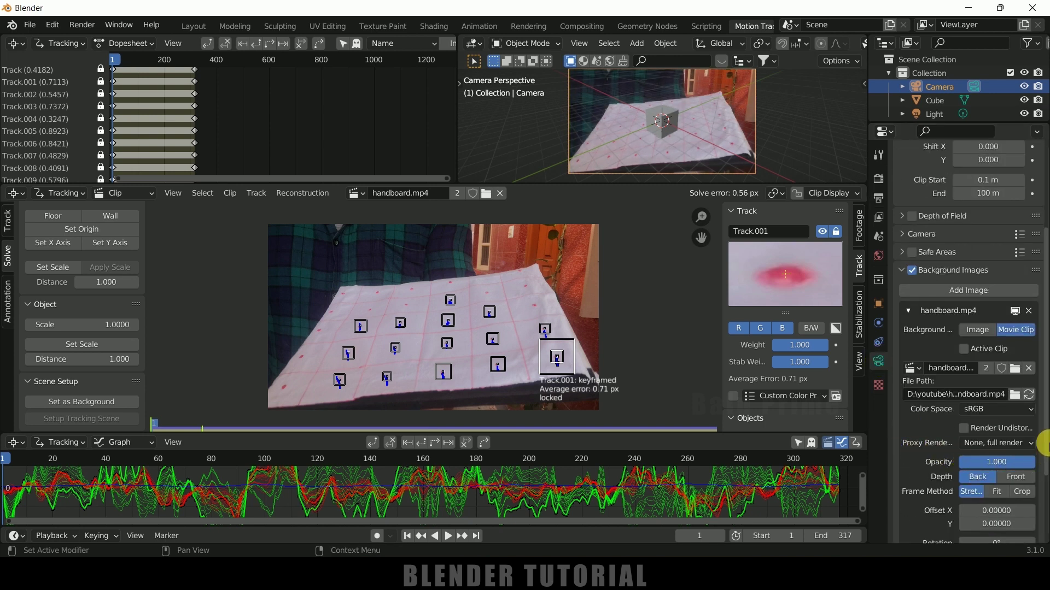
Step: Hide the cube in the viewport and add a Camera Solver constraint to the camera
{"action": "left_click", "coordinate": [674, 118]}
{"action": "left_click", "coordinate": [1025, 101]}
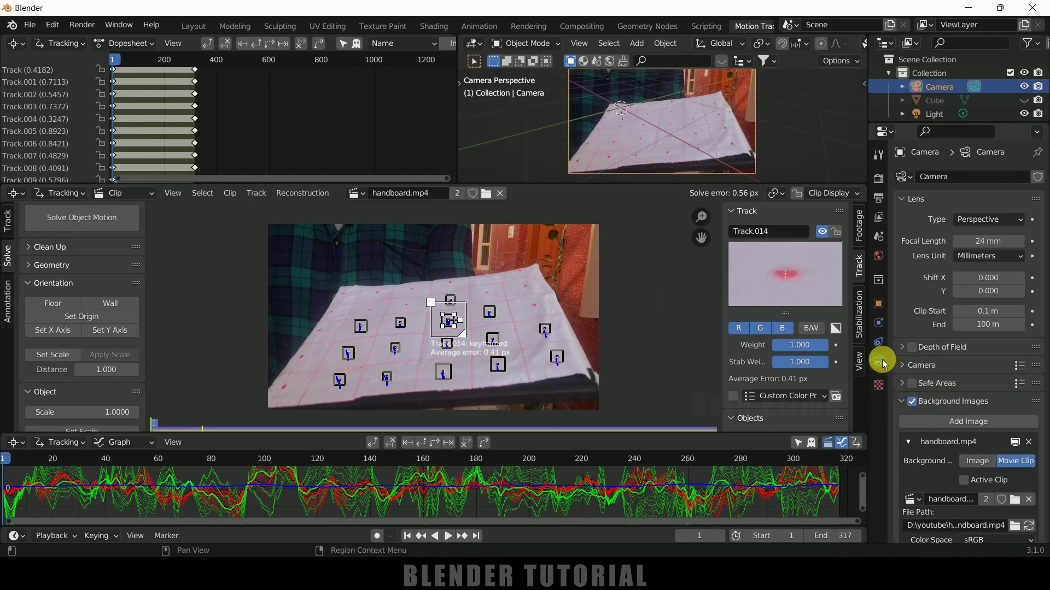
{"action": "left_click", "coordinate": [881, 342]}
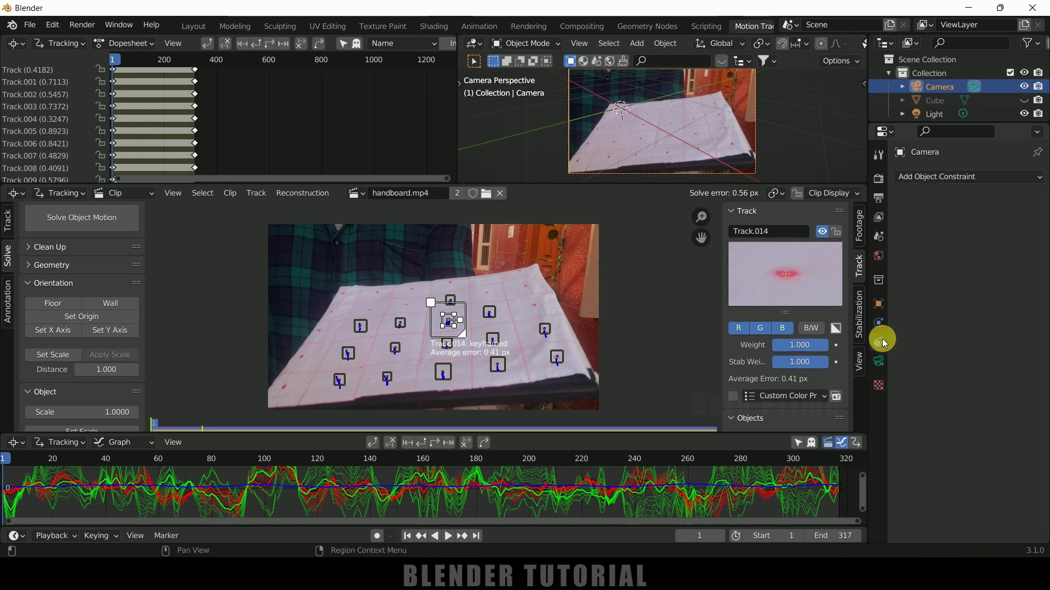
{"action": "left_click", "coordinate": [937, 176]}
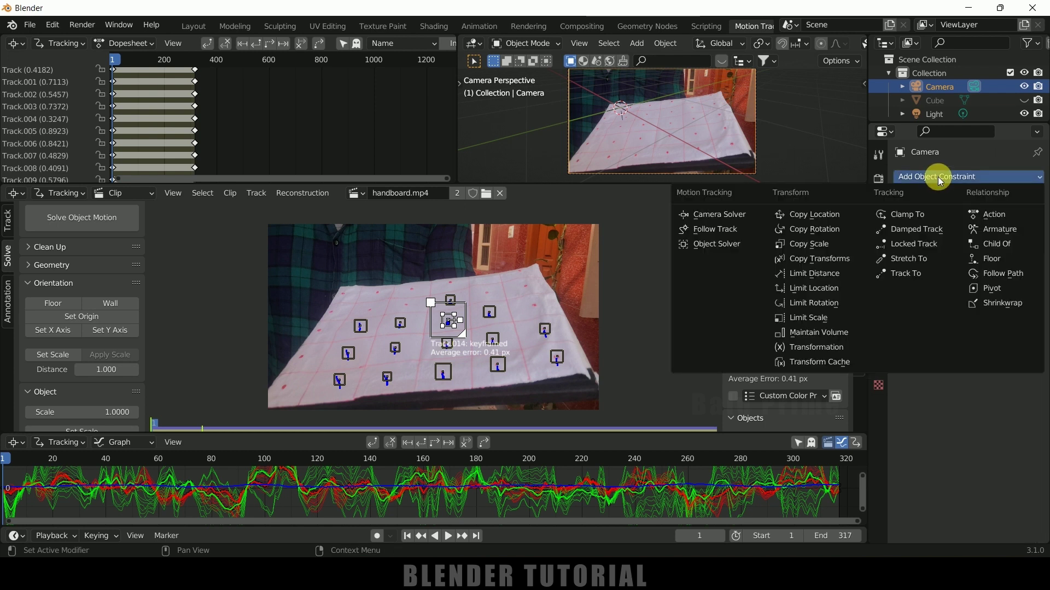
{"action": "left_click", "coordinate": [715, 215]}
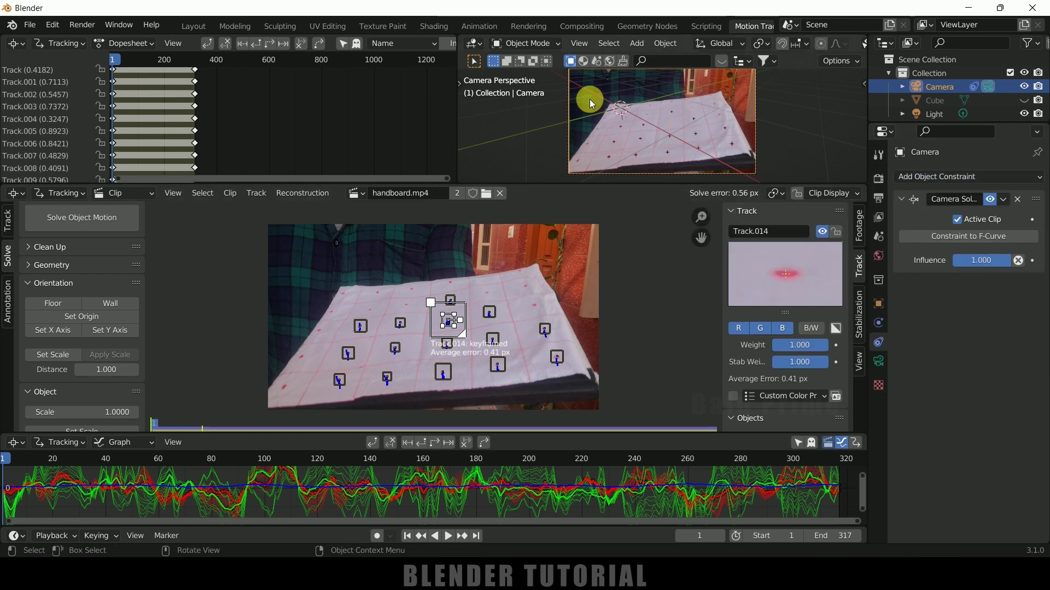
Step: In the Layout workspace, set the camera's X, Y and Z location to 0 m
{"action": "left_click", "coordinate": [196, 25]}
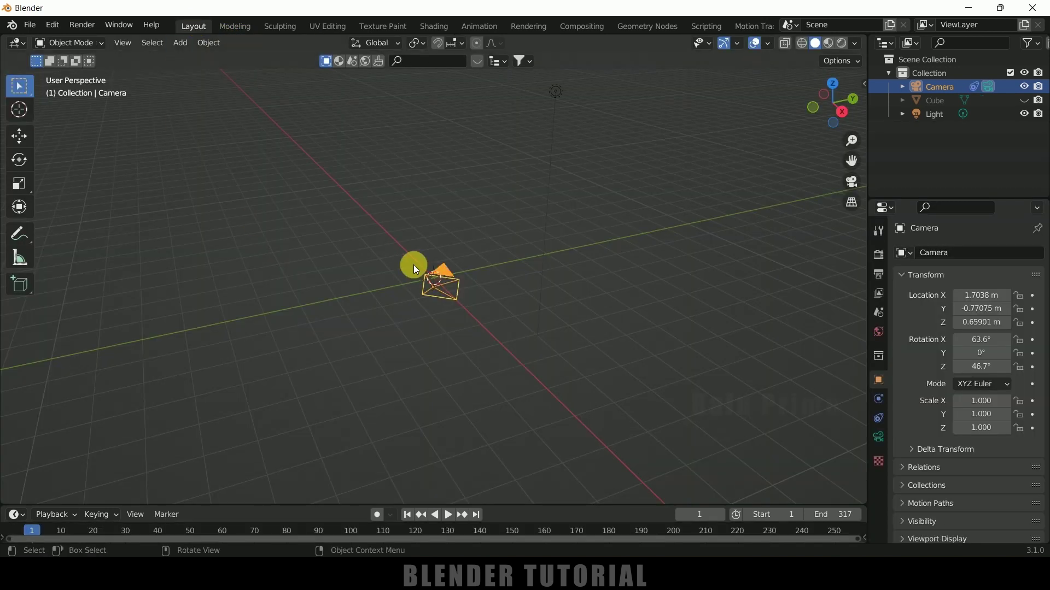
{"action": "middle_click_drag", "start_coordinate": [444, 359], "coordinate": [352, 254]}
{"action": "middle_click_drag", "start_coordinate": [378, 332], "coordinate": [520, 385]}
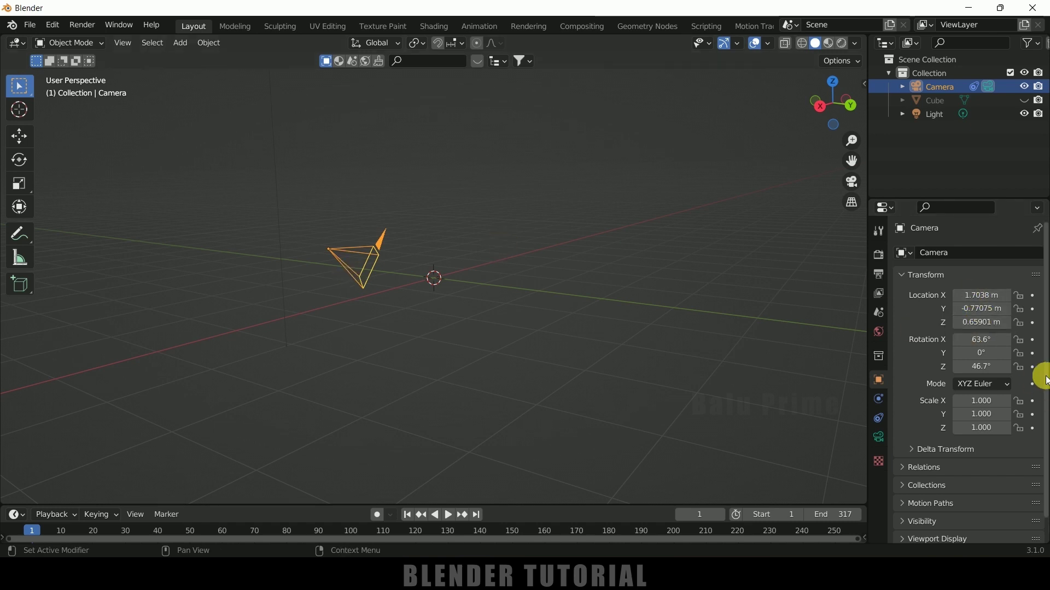
{"action": "double_click", "coordinate": [982, 297]}
{"action": "type", "text": "0"}
{"action": "left_click", "coordinate": [924, 306]}
{"action": "double_click", "coordinate": [979, 309]}
{"action": "type", "text": "0"}
{"action": "left_click", "coordinate": [911, 316]}
{"action": "double_click", "coordinate": [981, 323]}
{"action": "type", "text": "0"}
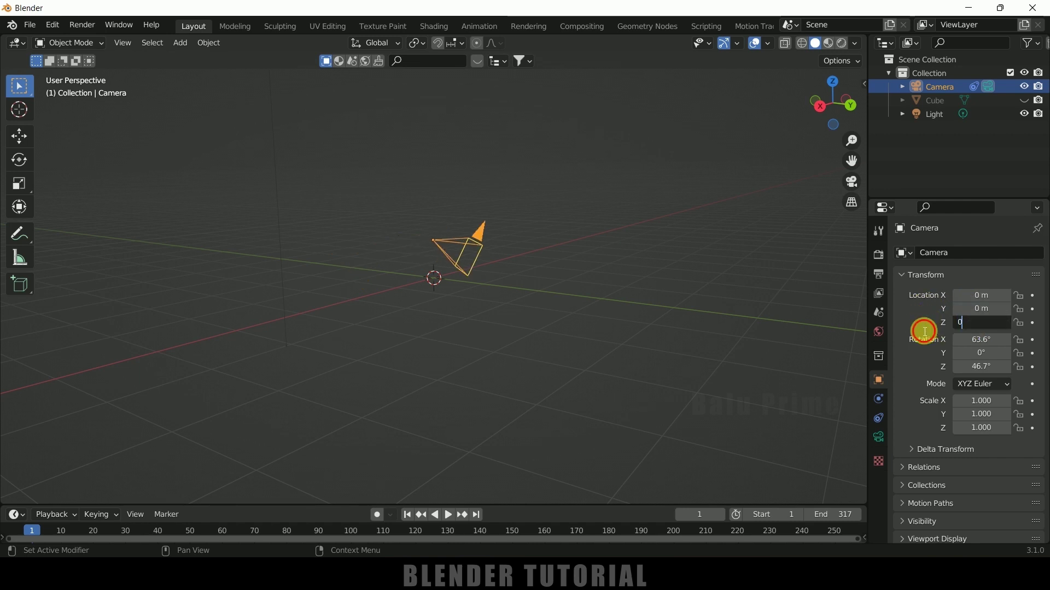
{"action": "left_click", "coordinate": [921, 328]}
Step: Set the camera's Z rotation to 0° and its X rotation to 90°
{"action": "double_click", "coordinate": [982, 367]}
{"action": "type", "text": "0"}
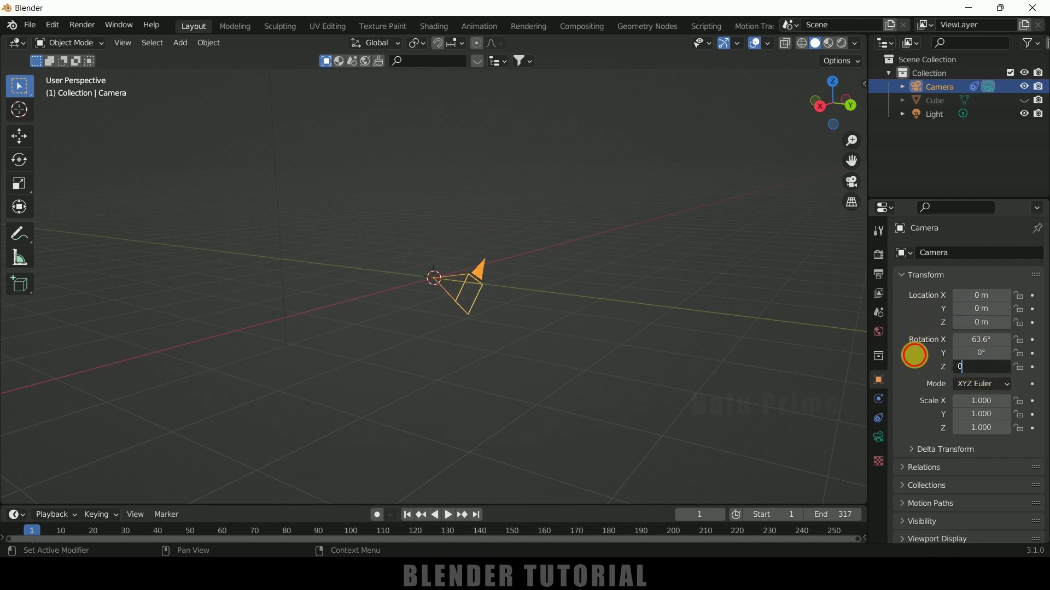
{"action": "left_click", "coordinate": [918, 359]}
{"action": "double_click", "coordinate": [981, 340]}
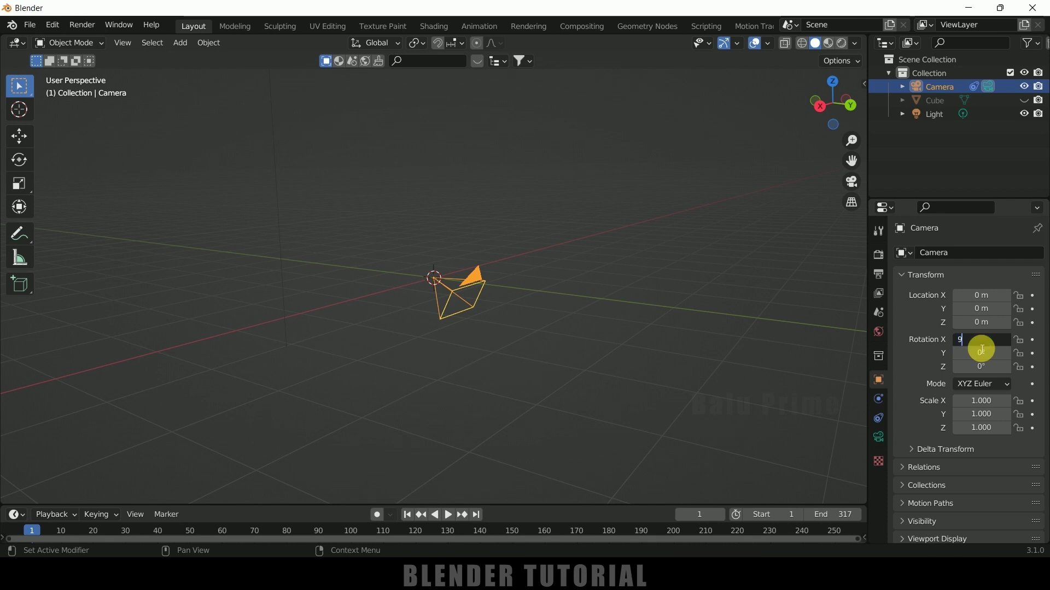
{"action": "key", "text": "Return"}
Step: Move the camera back along Y to about -2.13 m and raise it along Z to about 2.06 m
{"action": "middle_click_drag", "start_coordinate": [772, 316], "coordinate": [644, 356]}
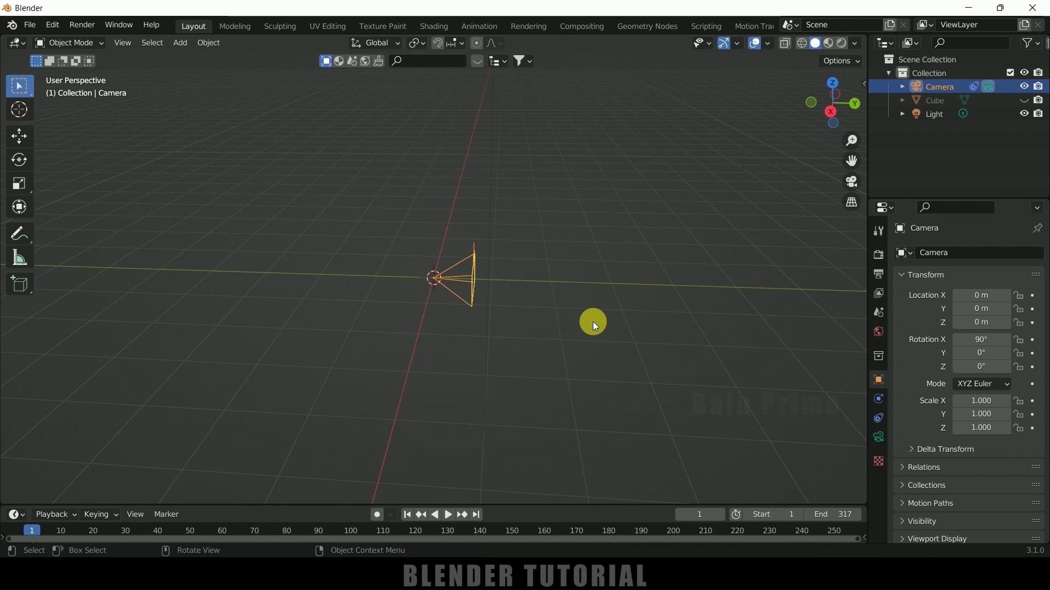
{"action": "key", "text": "g"}
{"action": "key", "text": "y"}
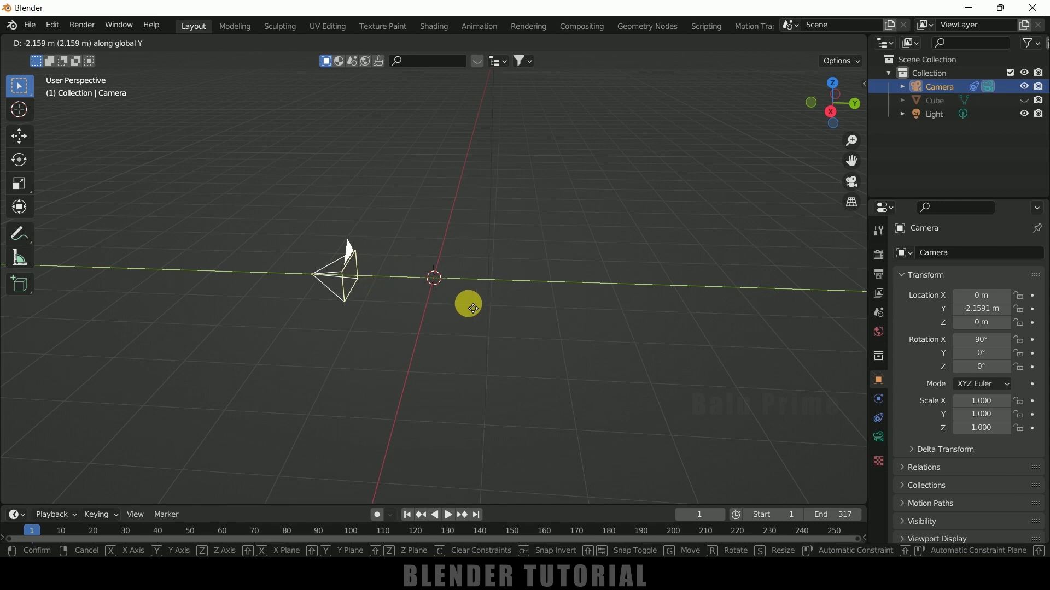
{"action": "left_click", "coordinate": [474, 309]}
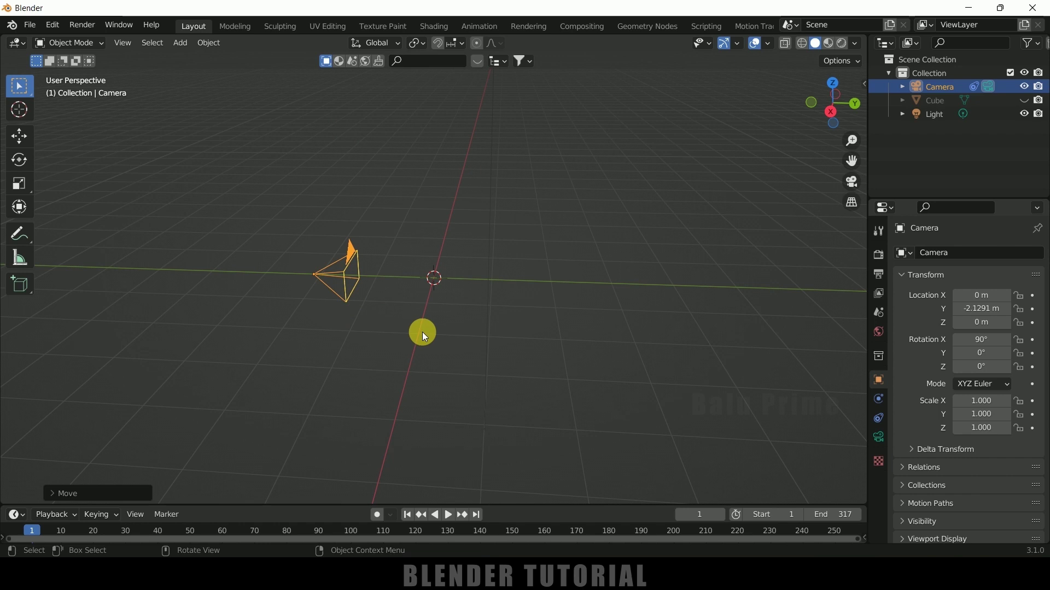
{"action": "key", "text": "g"}
{"action": "key", "text": "z"}
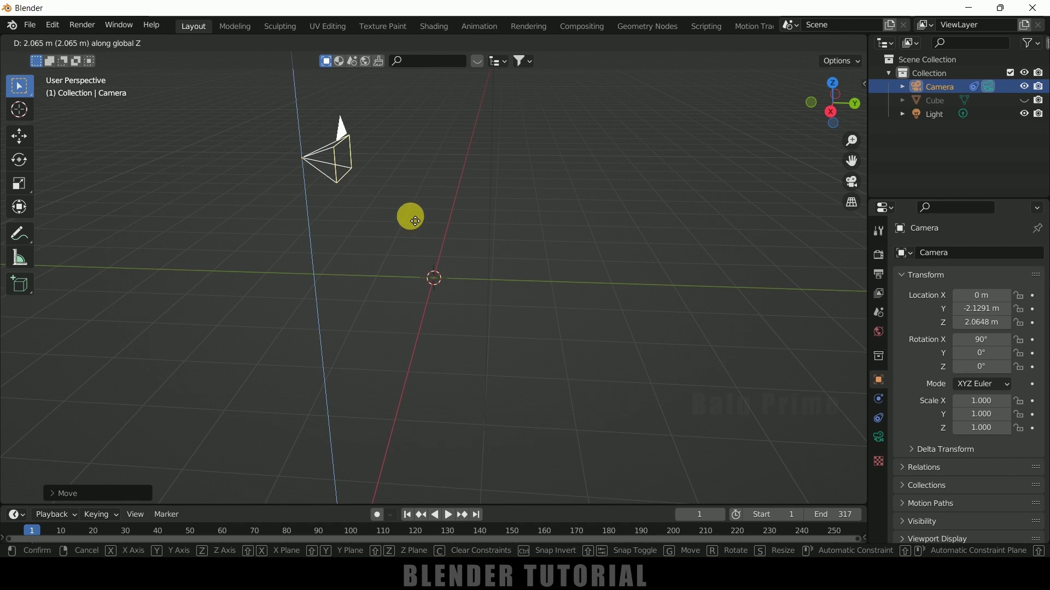
{"action": "left_click", "coordinate": [412, 220]}
Step: Look through the camera and turn on the Motion Tracking viewport overlay
{"action": "left_click", "coordinate": [852, 183]}
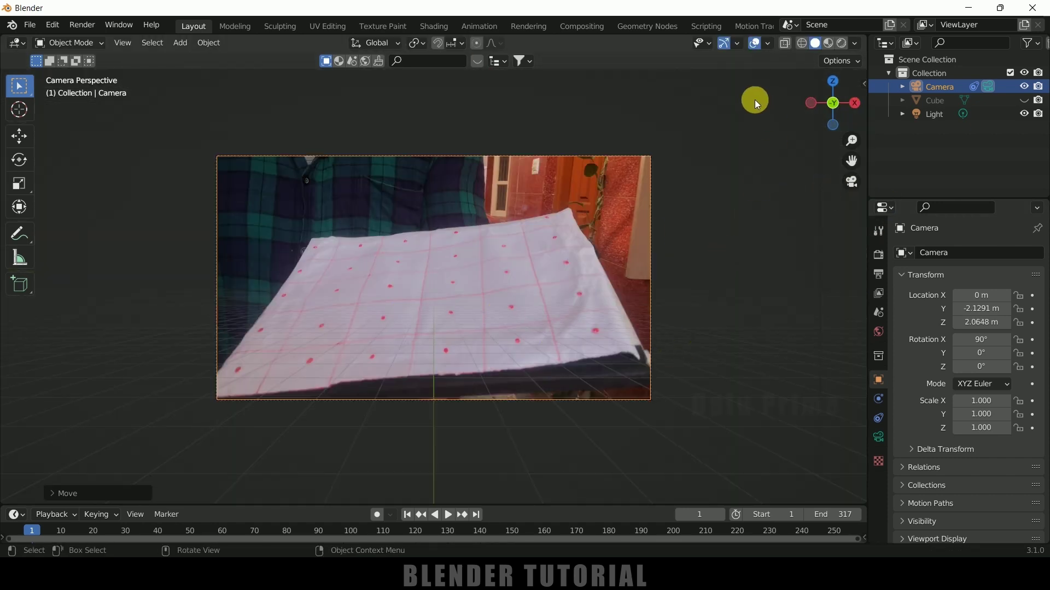
{"action": "left_click", "coordinate": [768, 43]}
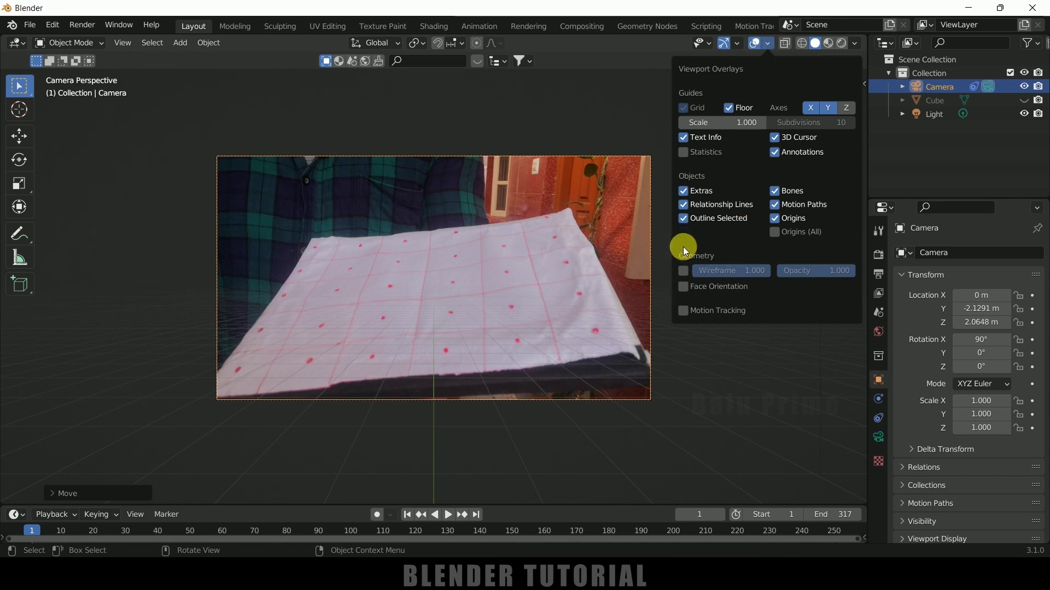
{"action": "left_click", "coordinate": [683, 311]}
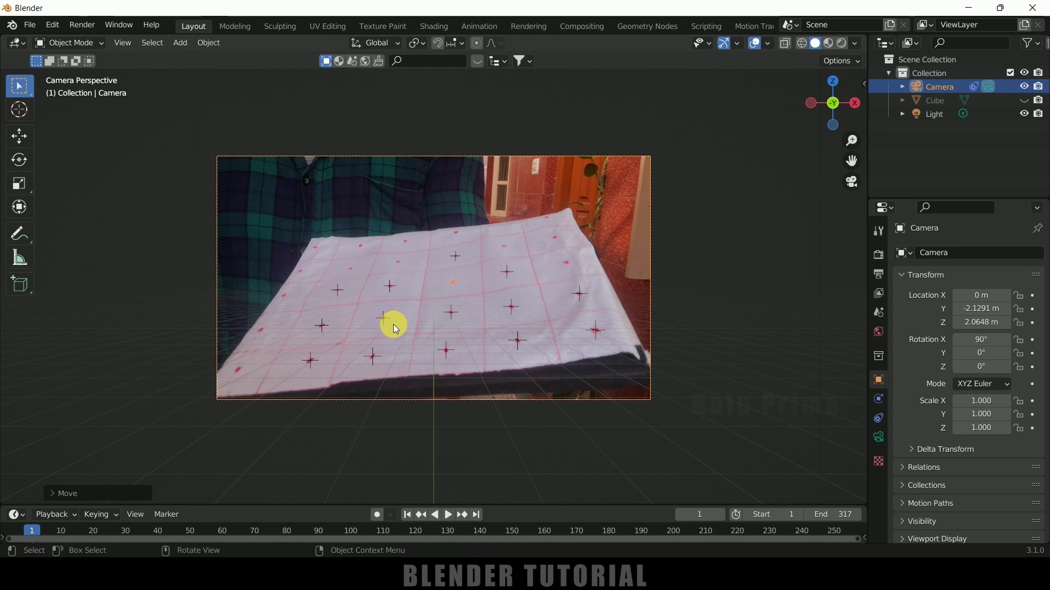
Step: Play the clip to check that the track points follow the board's dots, and return to frame 1
{"action": "left_click", "coordinate": [450, 516]}
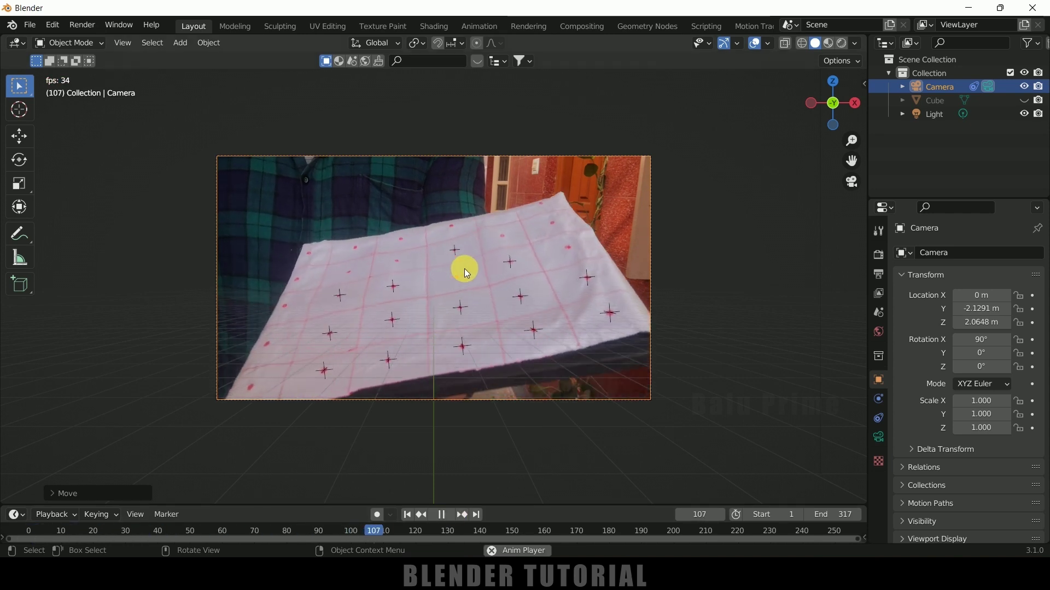
{"action": "key", "text": "Escape"}
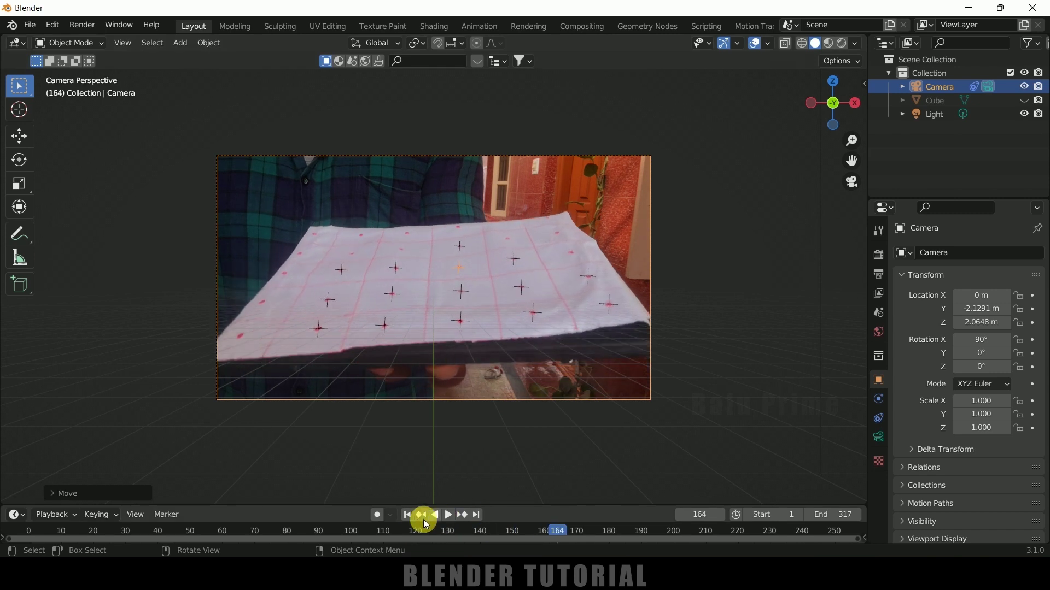
{"action": "left_click", "coordinate": [450, 516]}
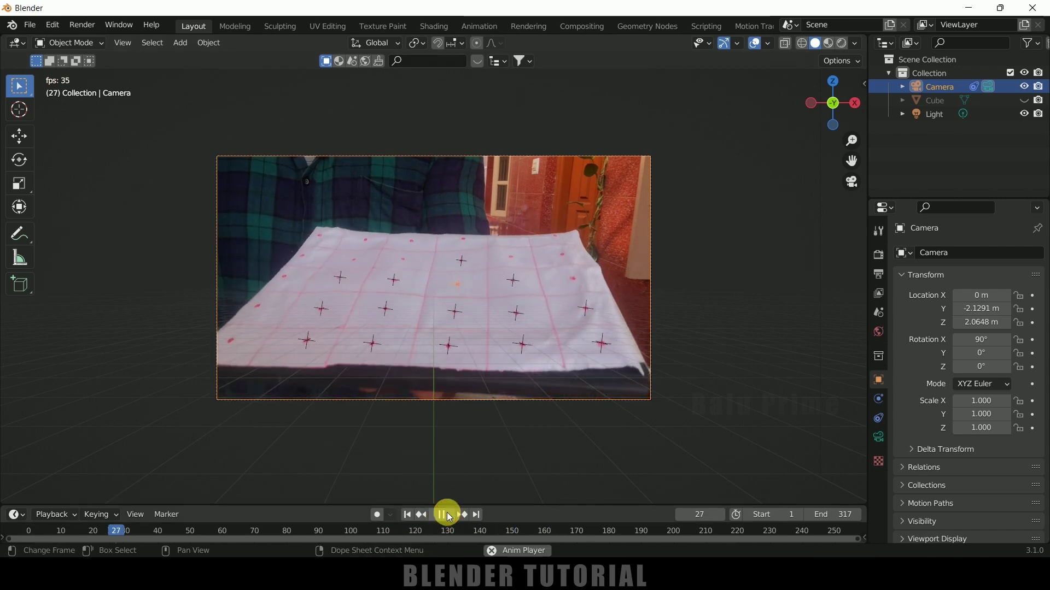
{"action": "left_click", "coordinate": [449, 516]}
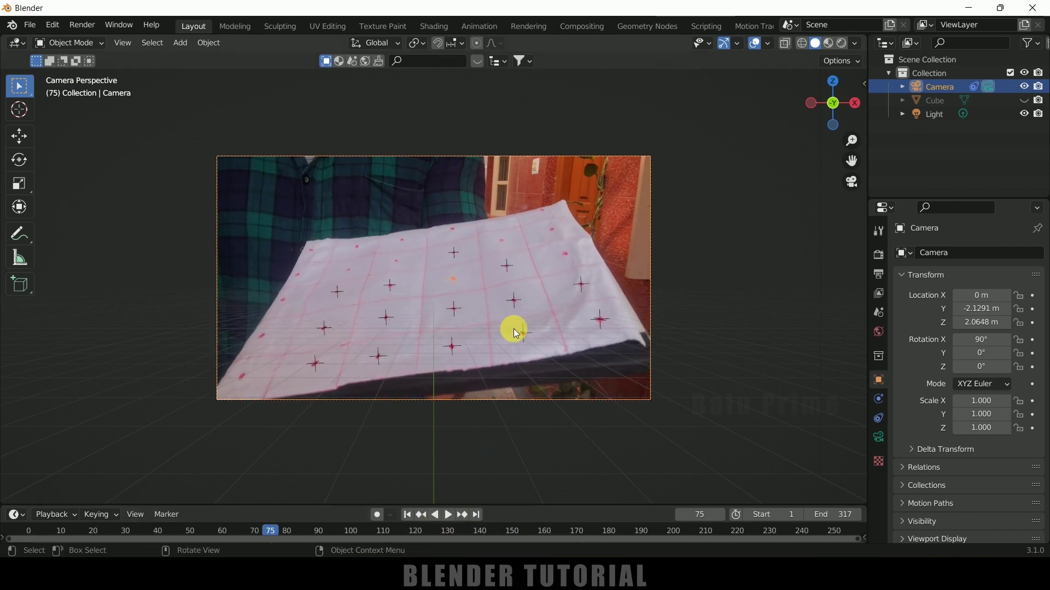
{"action": "left_click", "coordinate": [406, 515]}
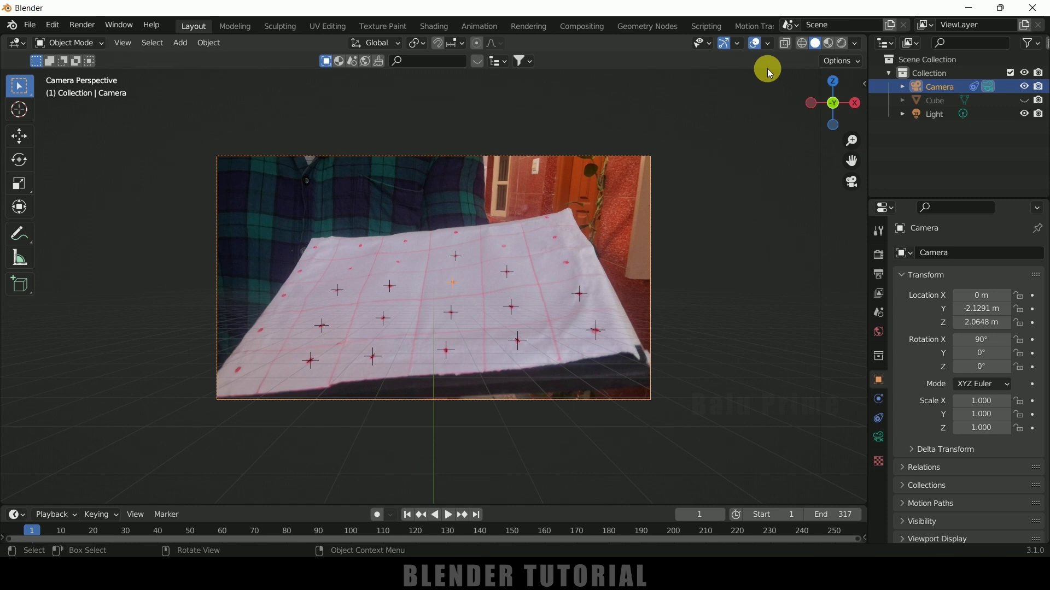
Step: Select all the tracked markers of the board and convert their 3D markers to a mesh
{"action": "left_click", "coordinate": [751, 26]}
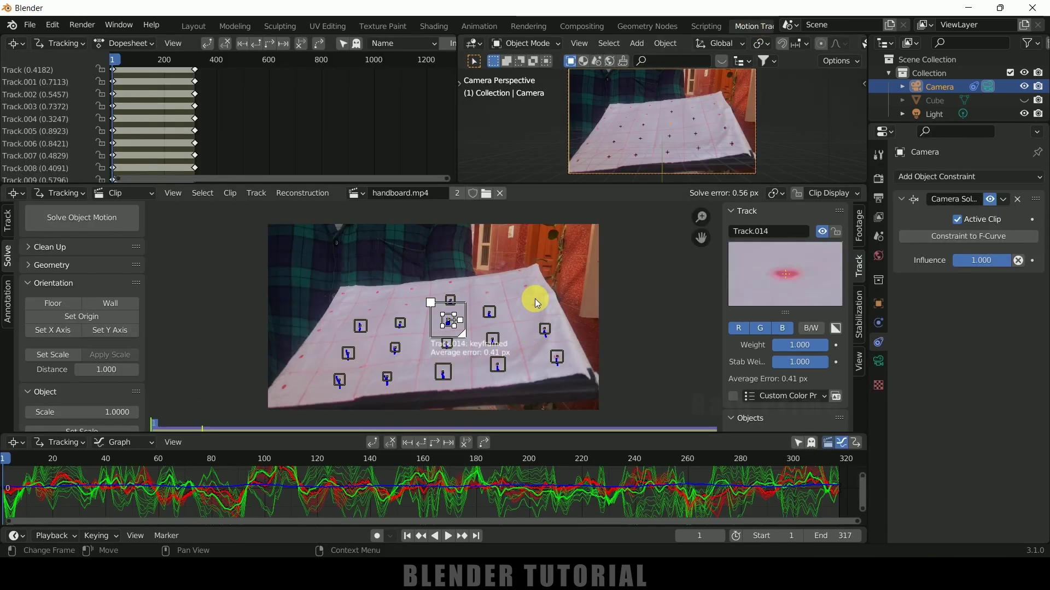
{"action": "key", "text": "a"}
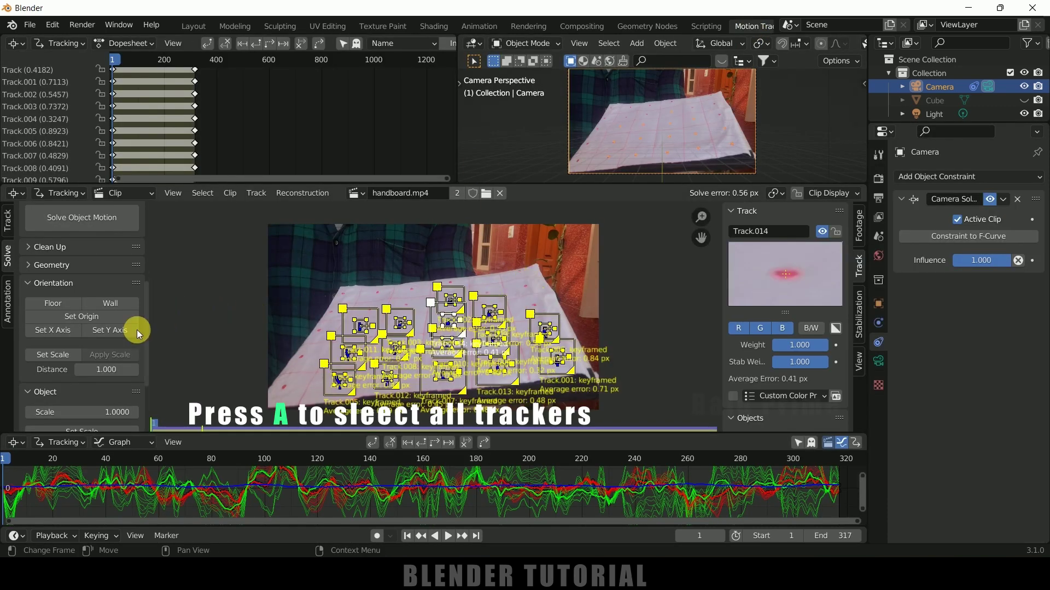
{"action": "scroll", "coordinate": [75, 356], "scroll_direction": "up", "scroll_amount": 3}
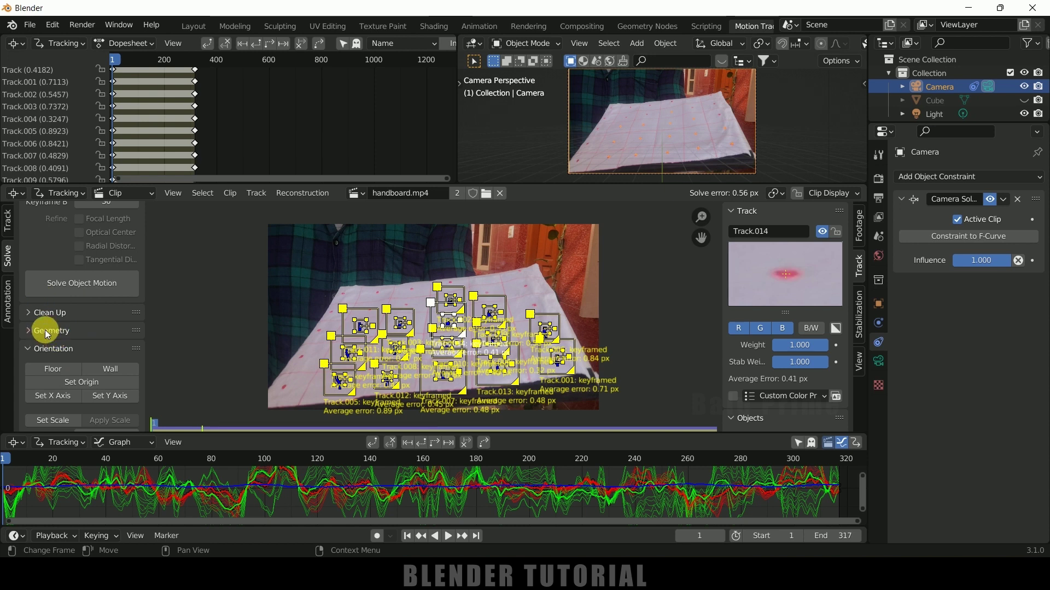
{"action": "left_click", "coordinate": [26, 331]}
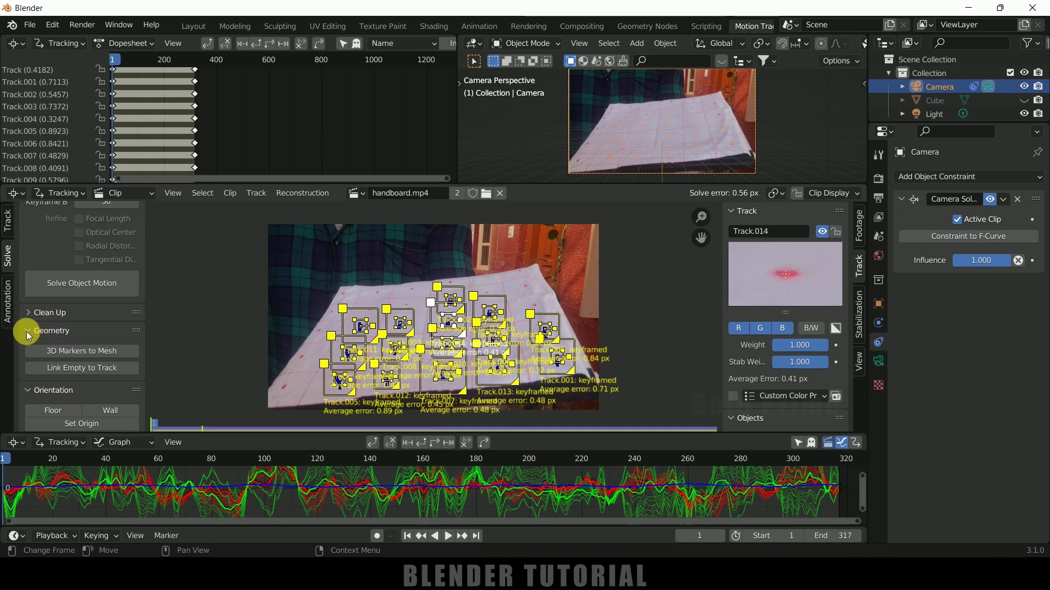
{"action": "left_click", "coordinate": [84, 352]}
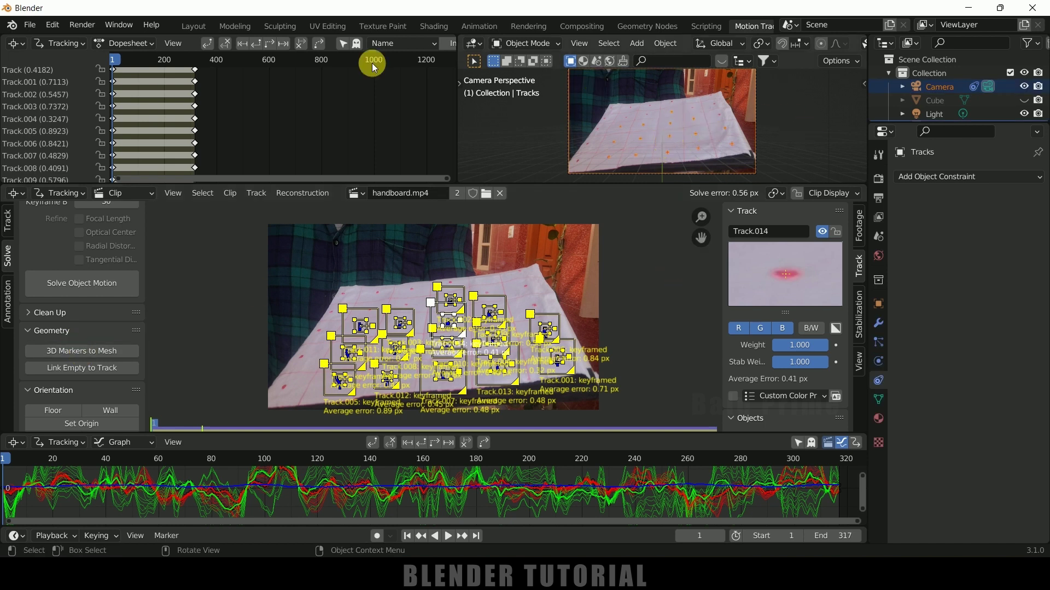
Step: Return to the Layout workspace and turn off the Motion Tracking viewport overlay
{"action": "left_click", "coordinate": [196, 27]}
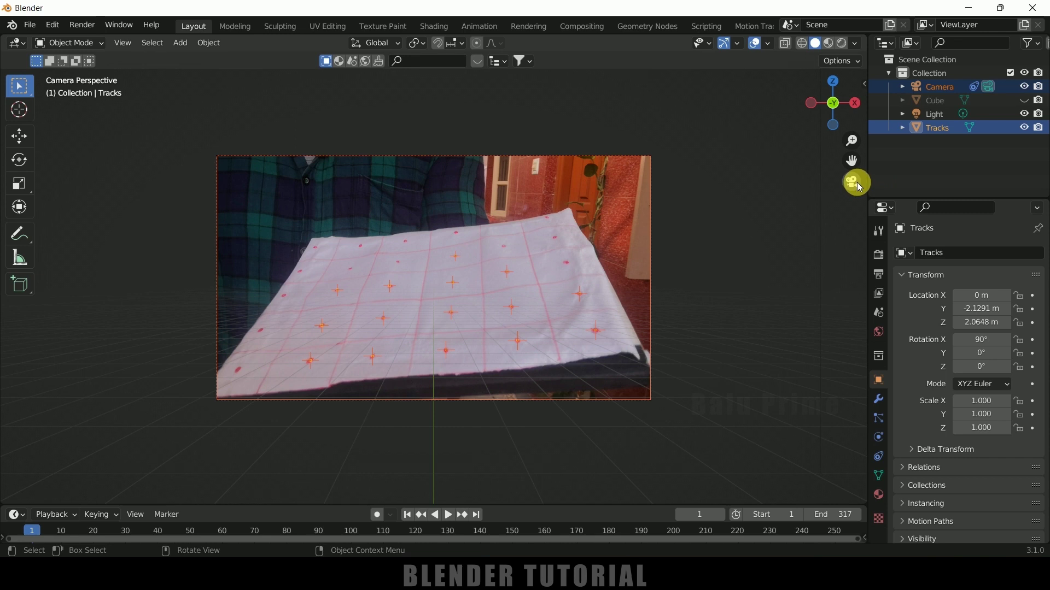
{"action": "left_click", "coordinate": [768, 44]}
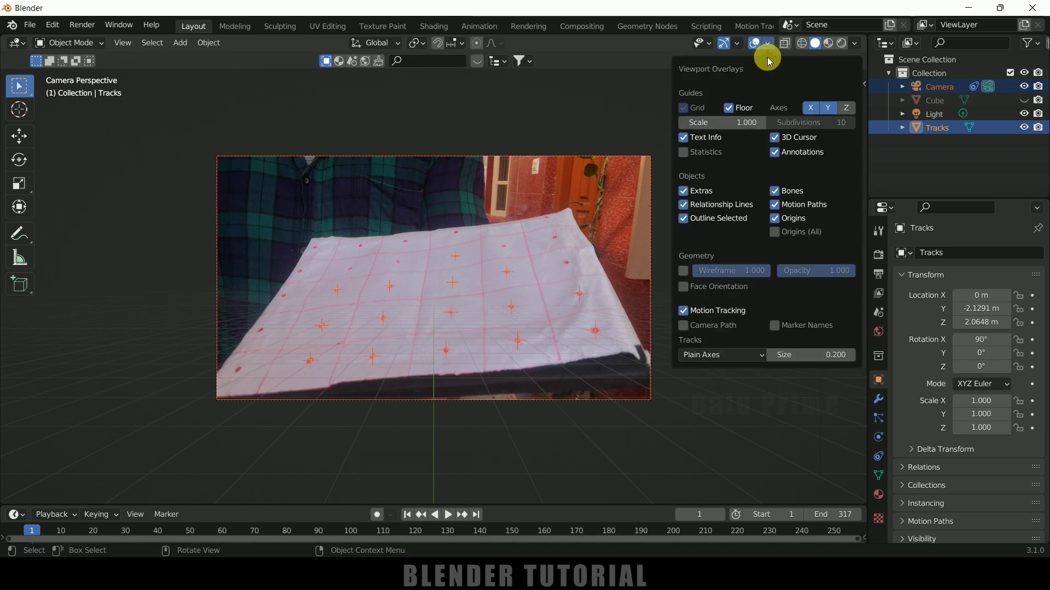
{"action": "left_click", "coordinate": [683, 311]}
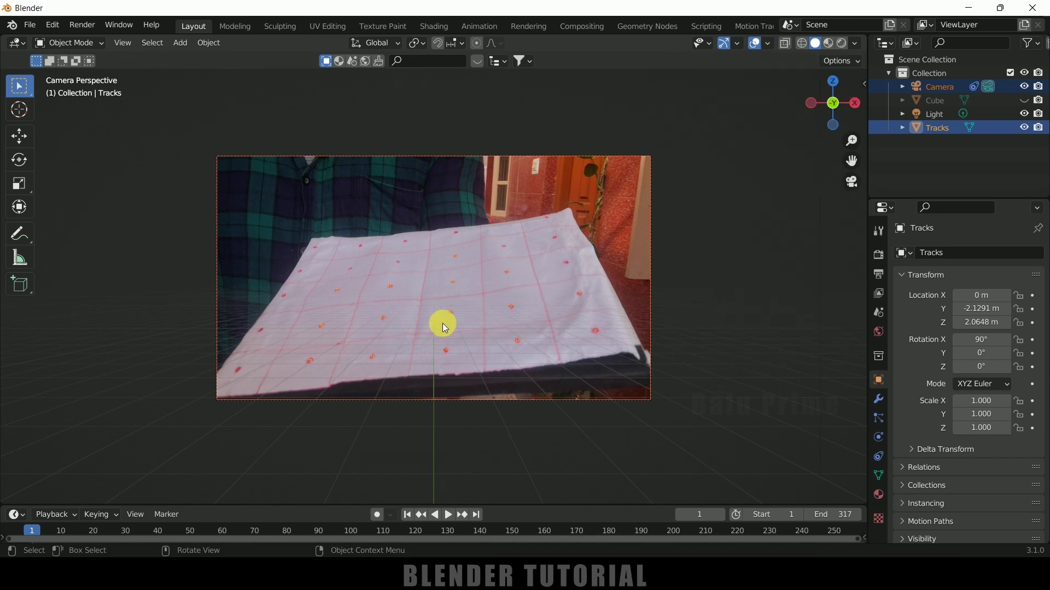
Step: Play the clip to check whether the Tracks mesh follows the board's dots, and return to frame 1
{"action": "left_click", "coordinate": [452, 516]}
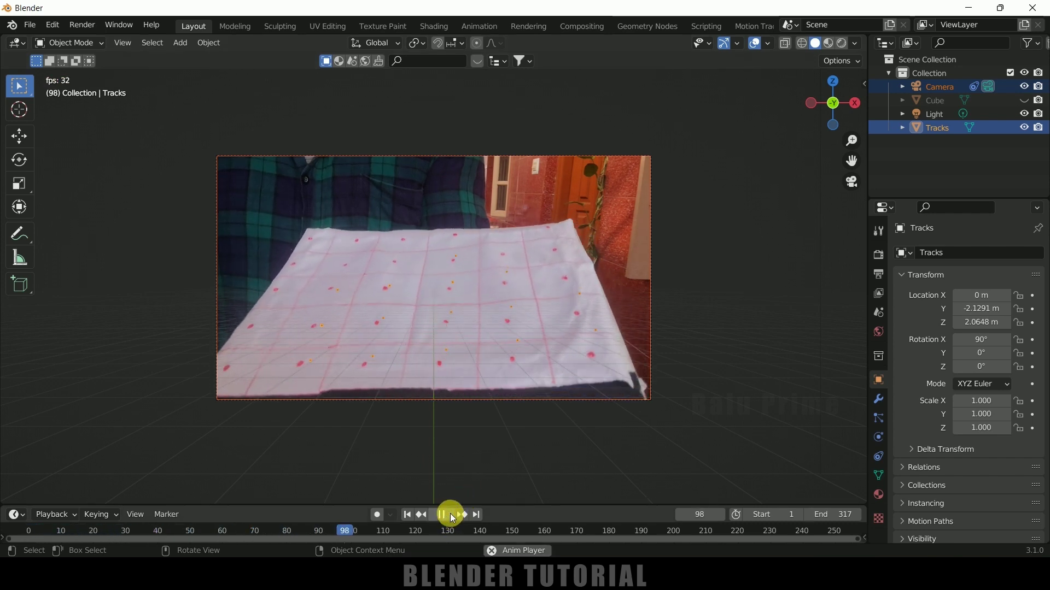
{"action": "left_click", "coordinate": [442, 515]}
{"action": "left_click", "coordinate": [408, 515]}
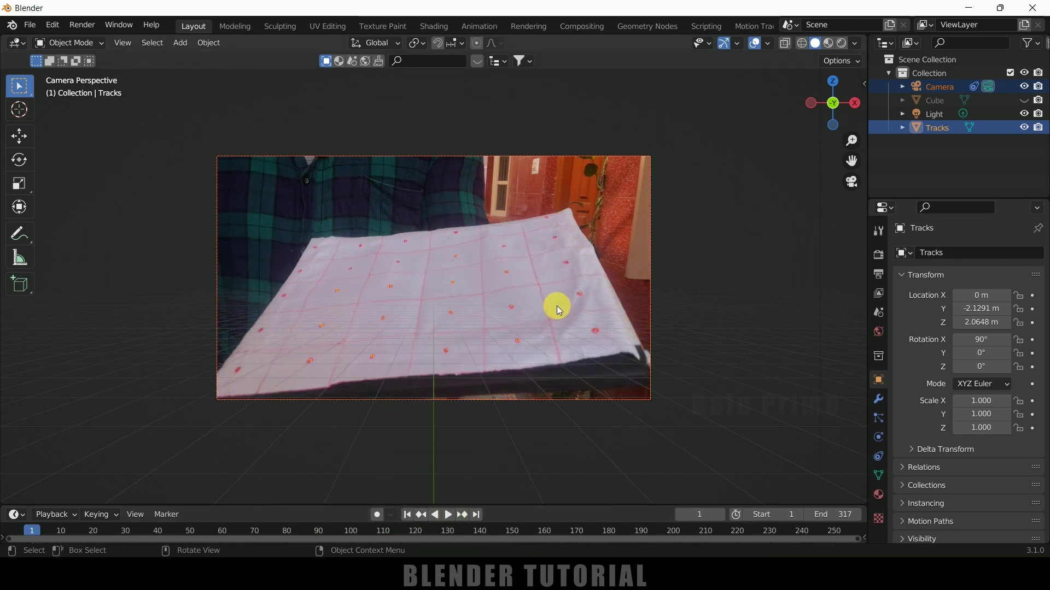
Step: Add an Object Solver constraint to the Tracks mesh, with Object as its object and Camera as its camera
{"action": "left_click", "coordinate": [937, 128]}
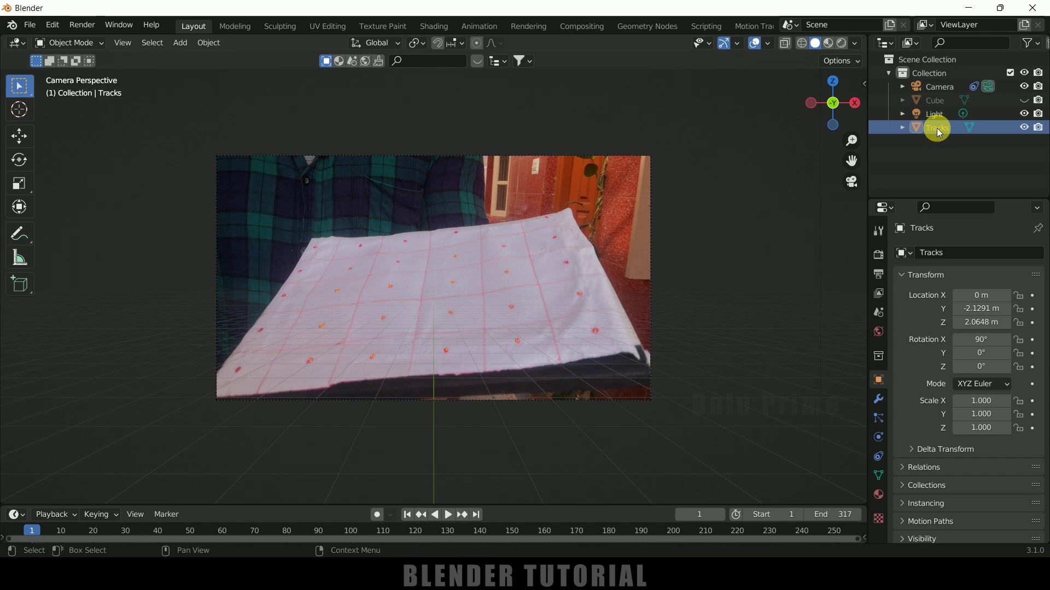
{"action": "left_click", "coordinate": [879, 457]}
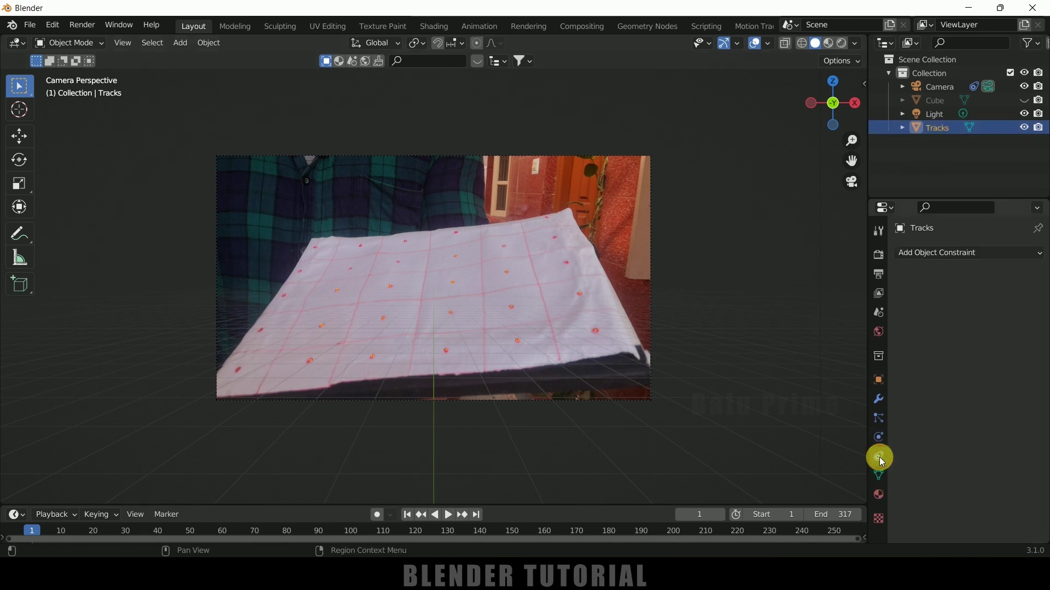
{"action": "left_click", "coordinate": [942, 253]}
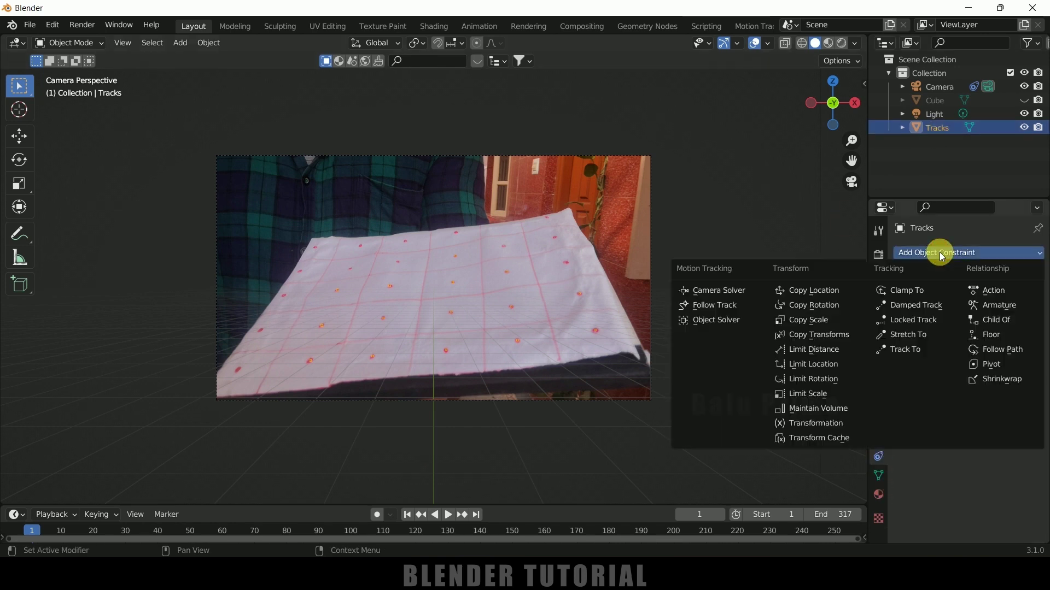
{"action": "left_click", "coordinate": [716, 321]}
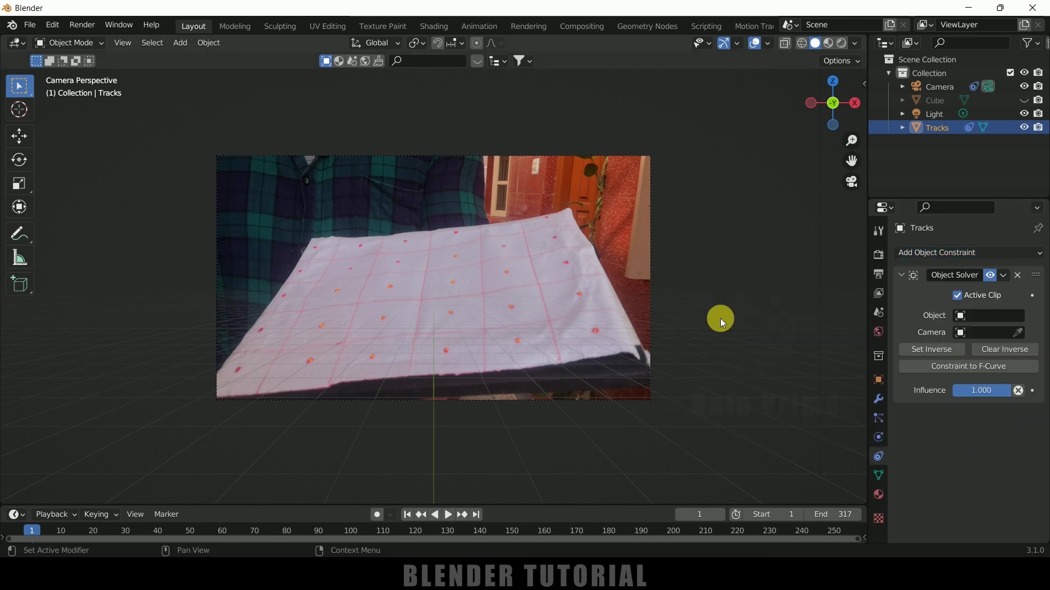
{"action": "left_click", "coordinate": [966, 320]}
{"action": "left_click", "coordinate": [924, 351]}
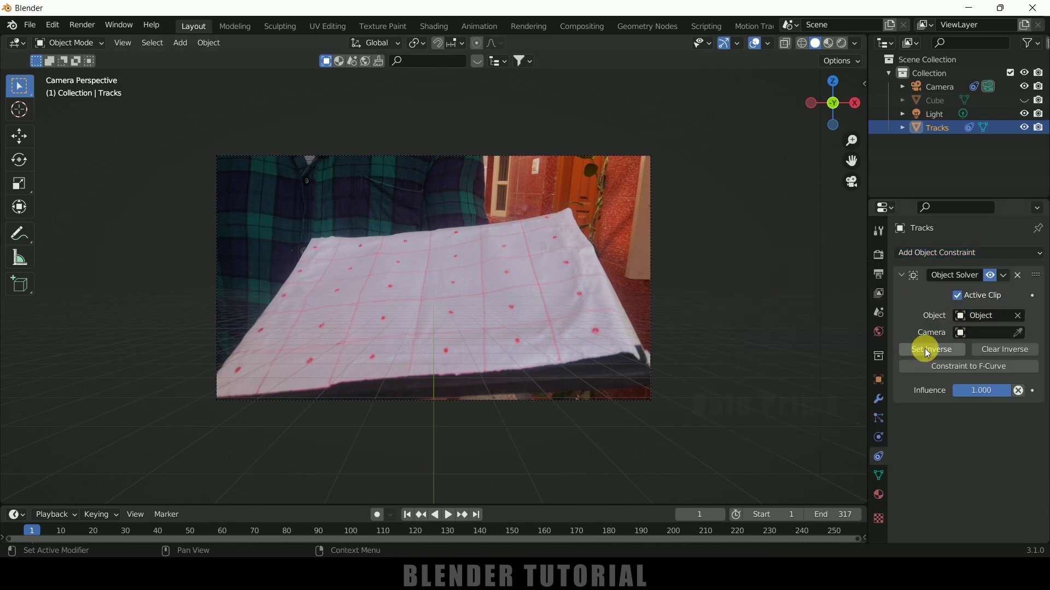
{"action": "left_click", "coordinate": [964, 333]}
{"action": "left_click", "coordinate": [937, 352]}
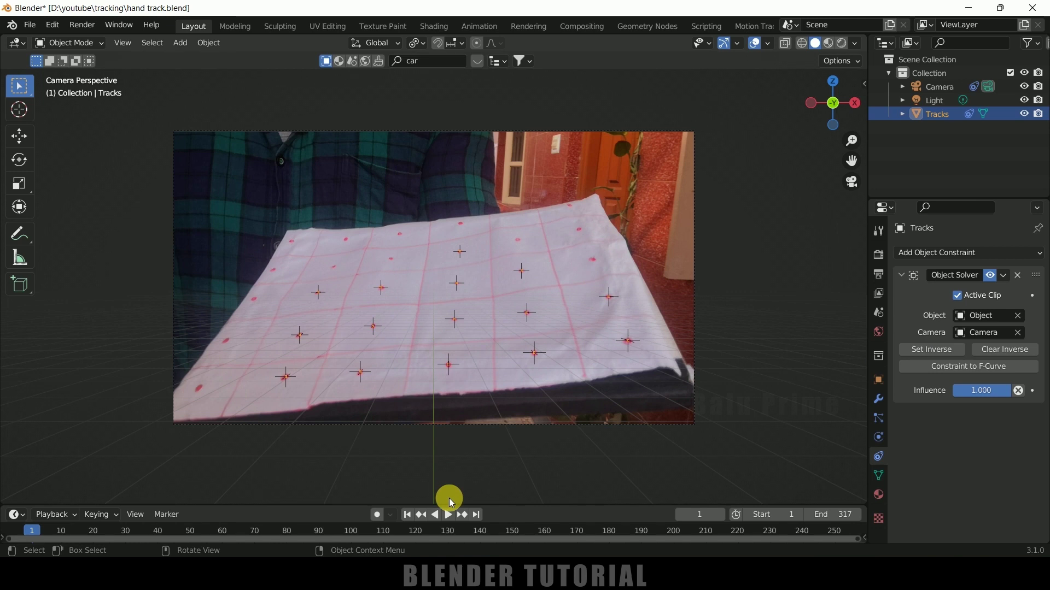
Step: Play the clip to check the Tracks mesh with its Object Solver constraint, and go back to frame 1
{"action": "left_click", "coordinate": [448, 515]}
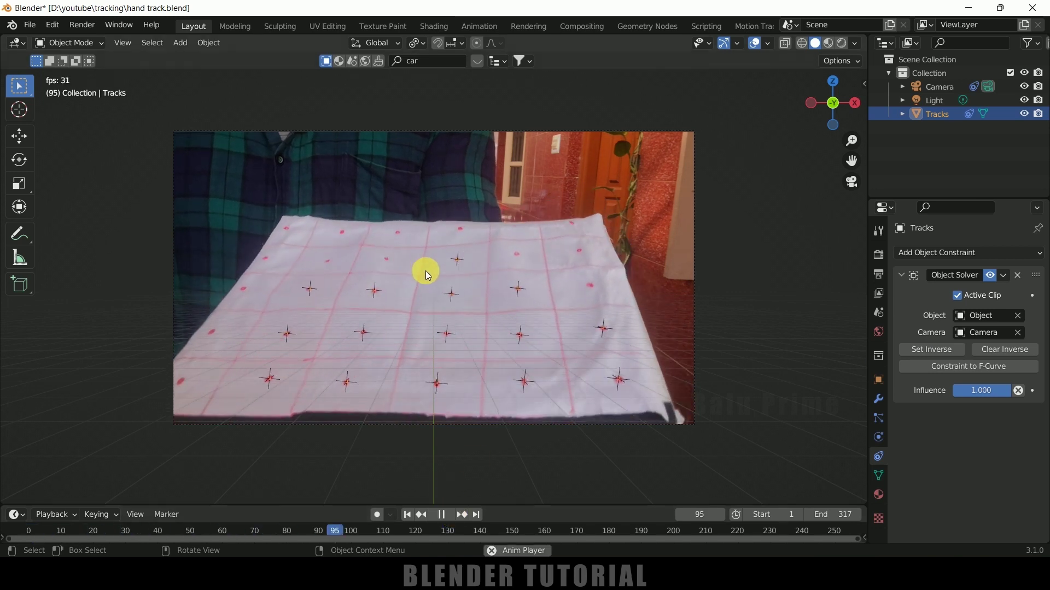
{"action": "left_click", "coordinate": [447, 523]}
{"action": "left_click", "coordinate": [407, 515]}
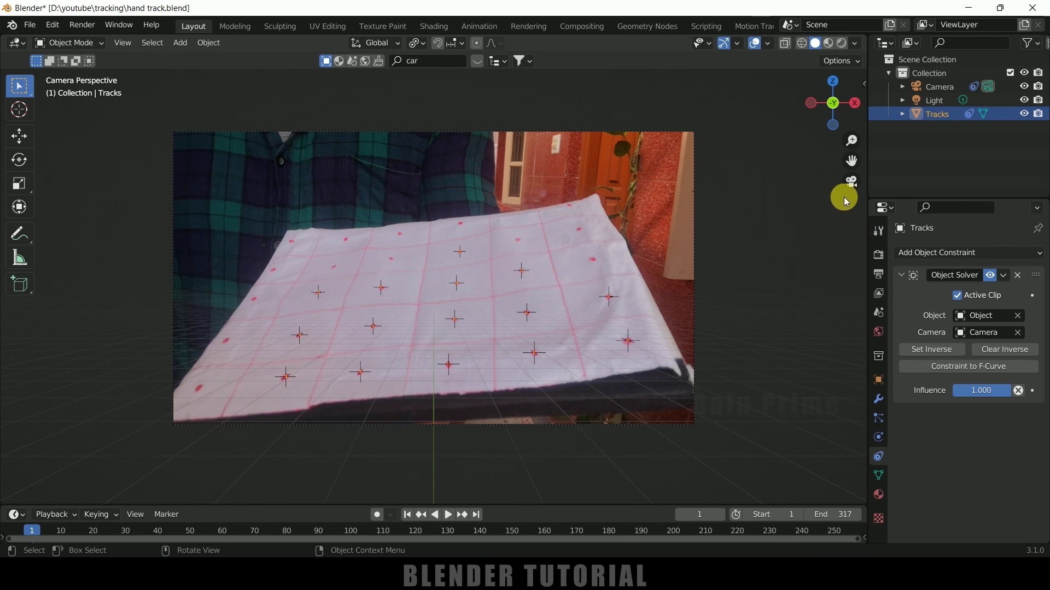
Step: Leave the camera view, deselect the Tracks mesh and search BlenderKit's models for "car"
{"action": "left_click", "coordinate": [854, 182]}
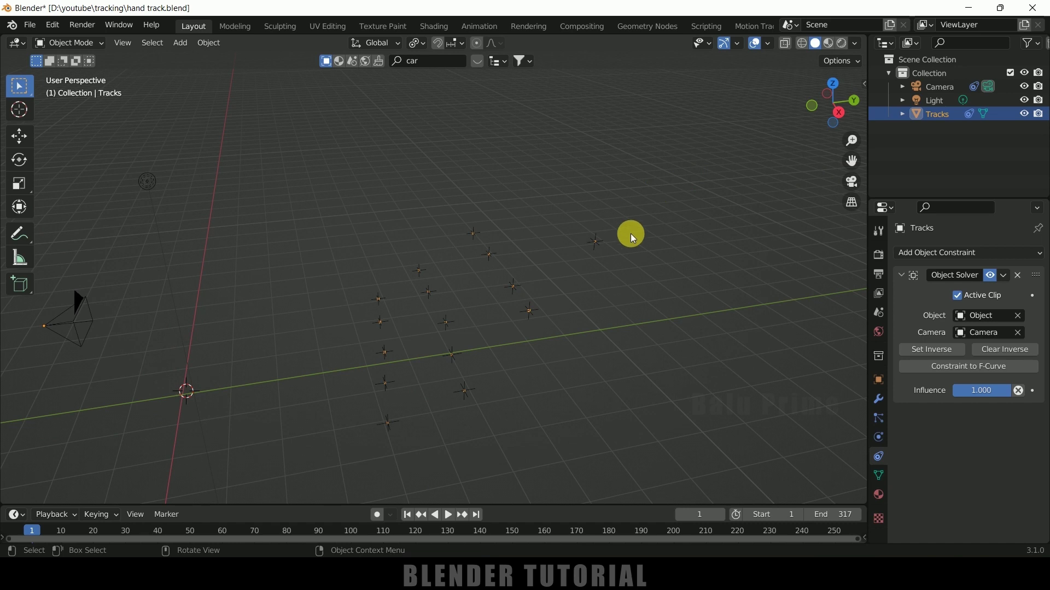
{"action": "middle_click_drag", "start_coordinate": [638, 293], "coordinate": [637, 294]}
{"action": "left_click", "coordinate": [637, 305]}
{"action": "middle_click_drag", "start_coordinate": [363, 279], "coordinate": [203, 304]}
{"action": "middle_click_drag", "start_coordinate": [281, 368], "coordinate": [278, 363]}
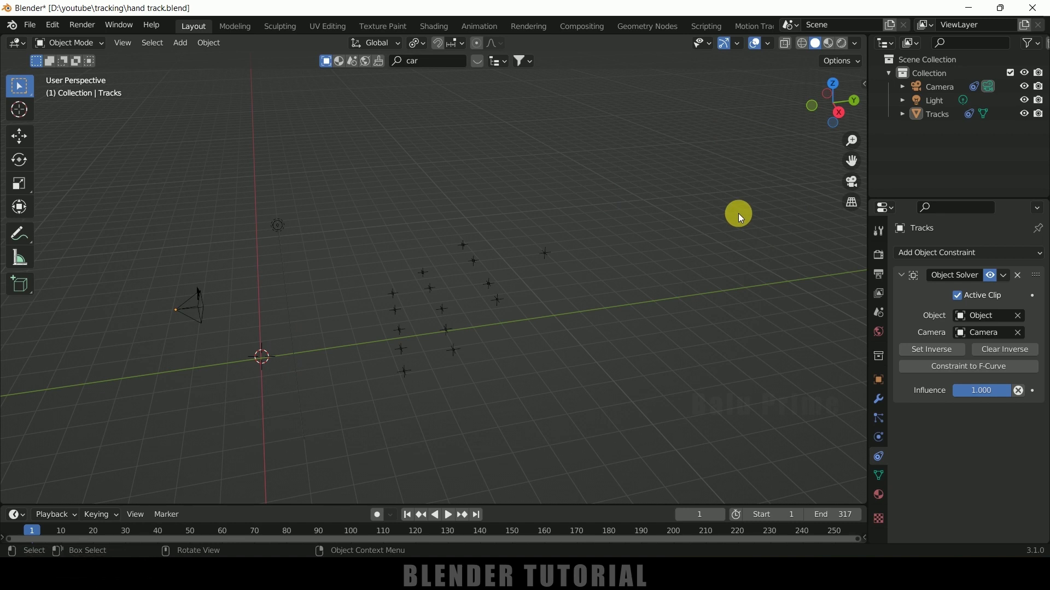
{"action": "key", "text": "n"}
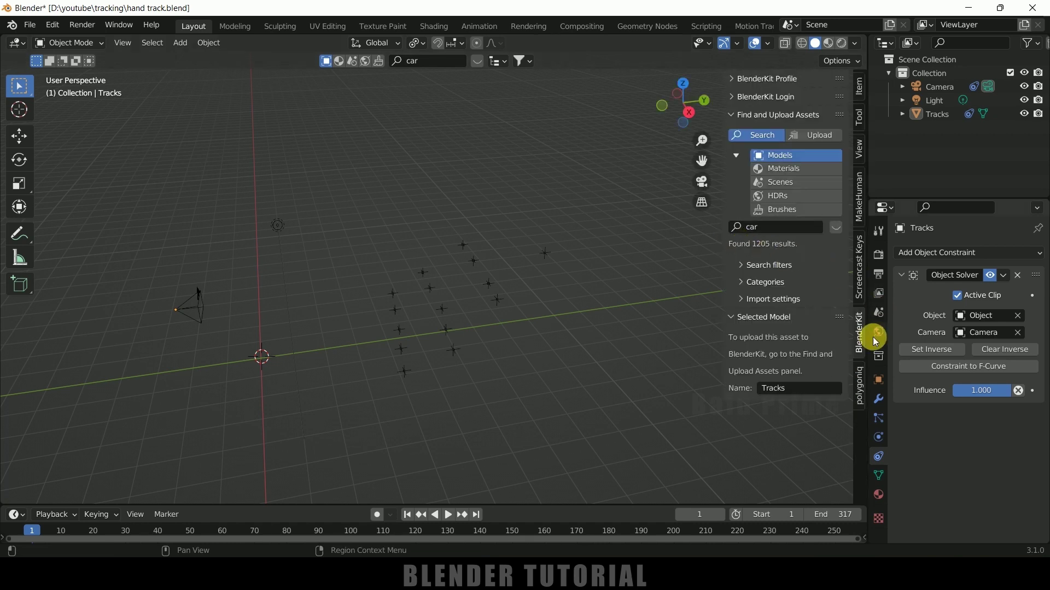
{"action": "left_click", "coordinate": [775, 233]}
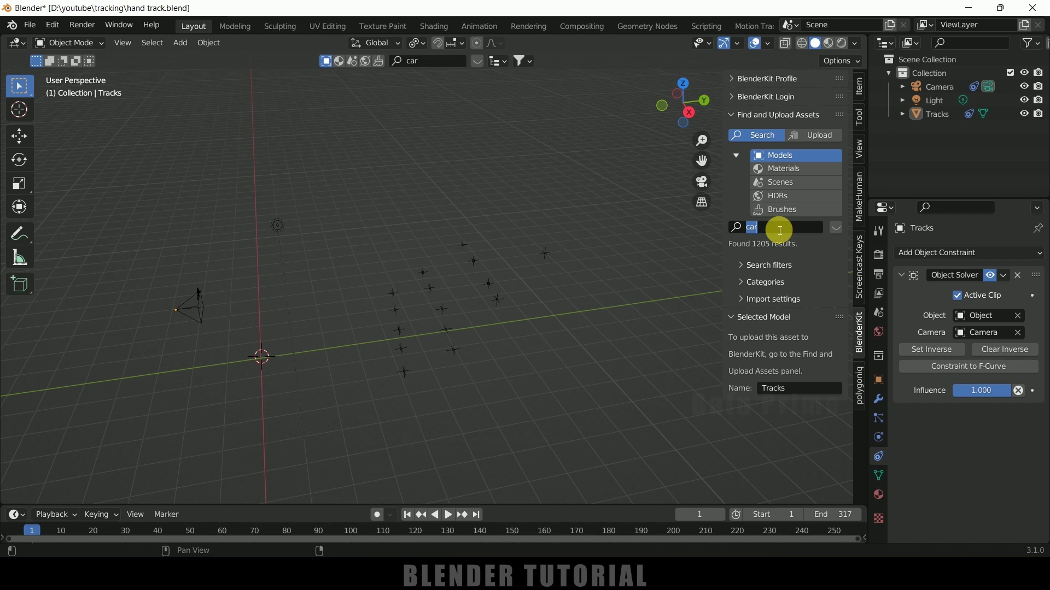
{"action": "key", "text": "Return"}
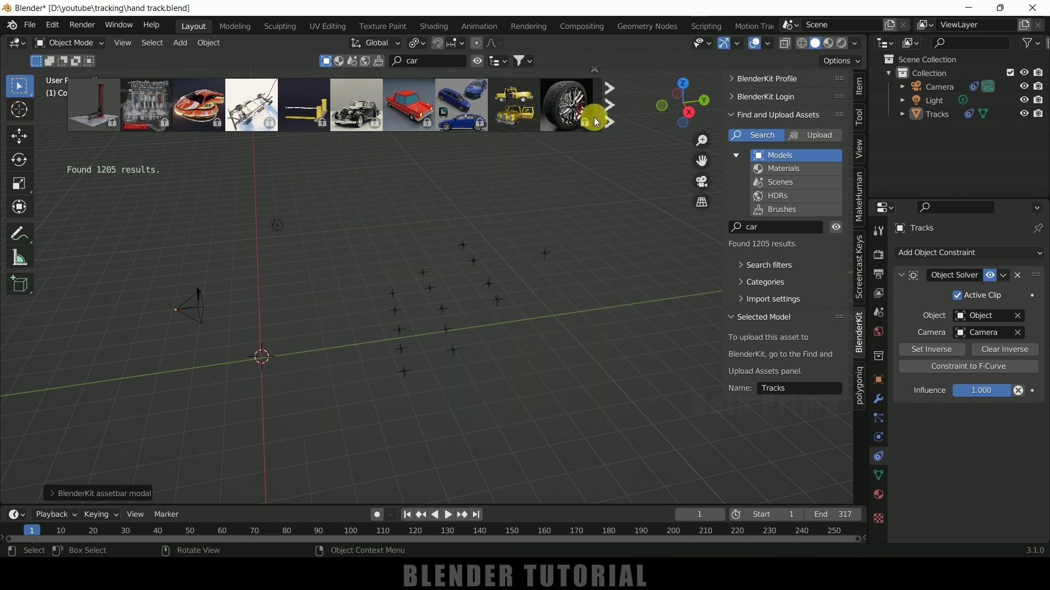
Step: Place the "MG T-type - retro sports car" model from the BlenderKit results near the world origin and close the asset browser
{"action": "left_click", "coordinate": [610, 110]}
{"action": "left_click", "coordinate": [610, 110]}
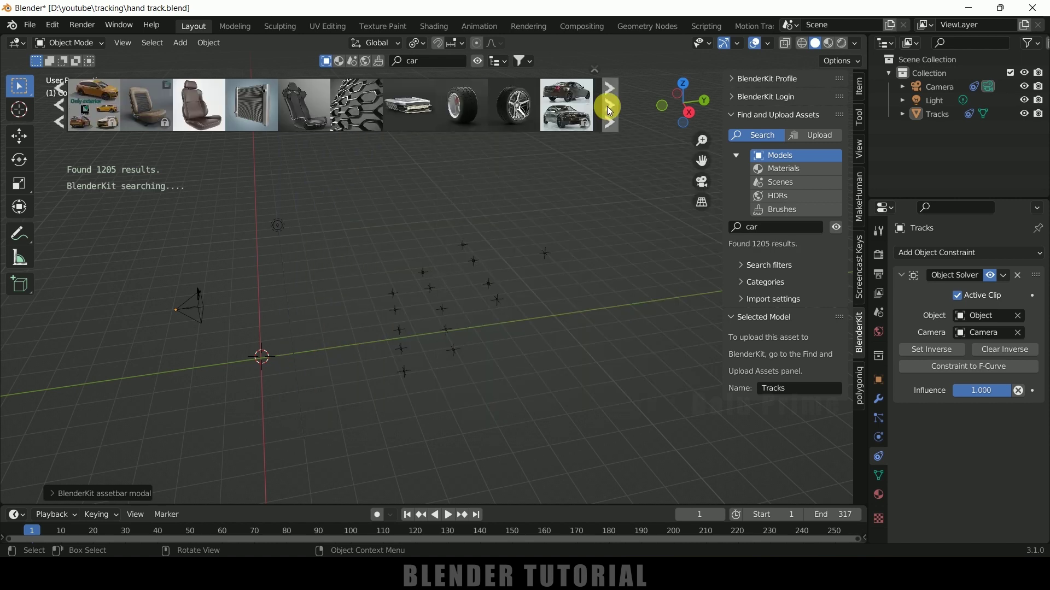
{"action": "left_click", "coordinate": [608, 107]}
{"action": "mouse_move", "coordinate": [305, 106]}
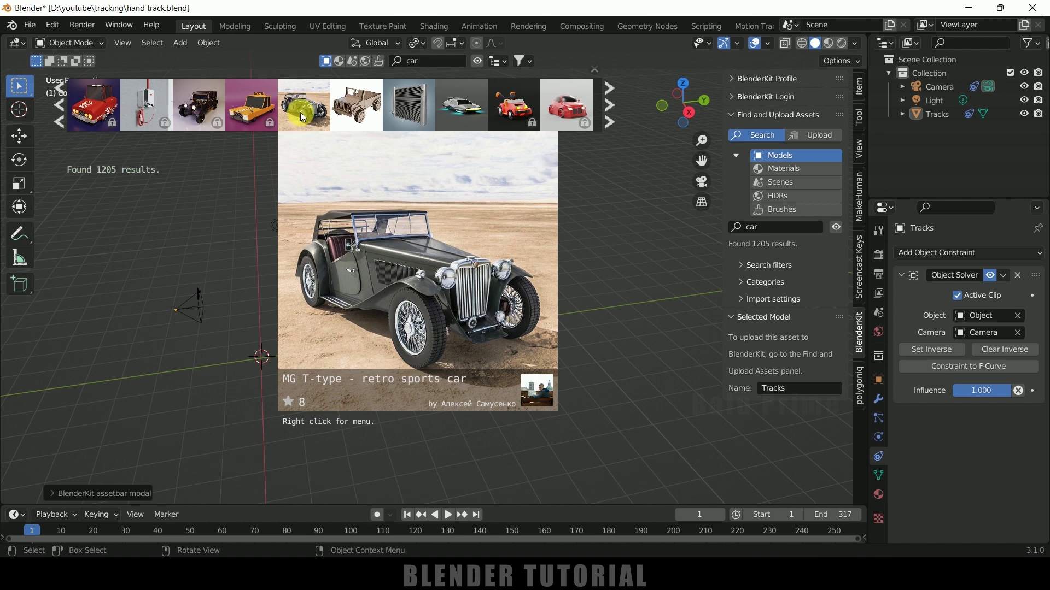
{"action": "left_click_drag", "start_coordinate": [305, 105], "coordinate": [195, 224]}
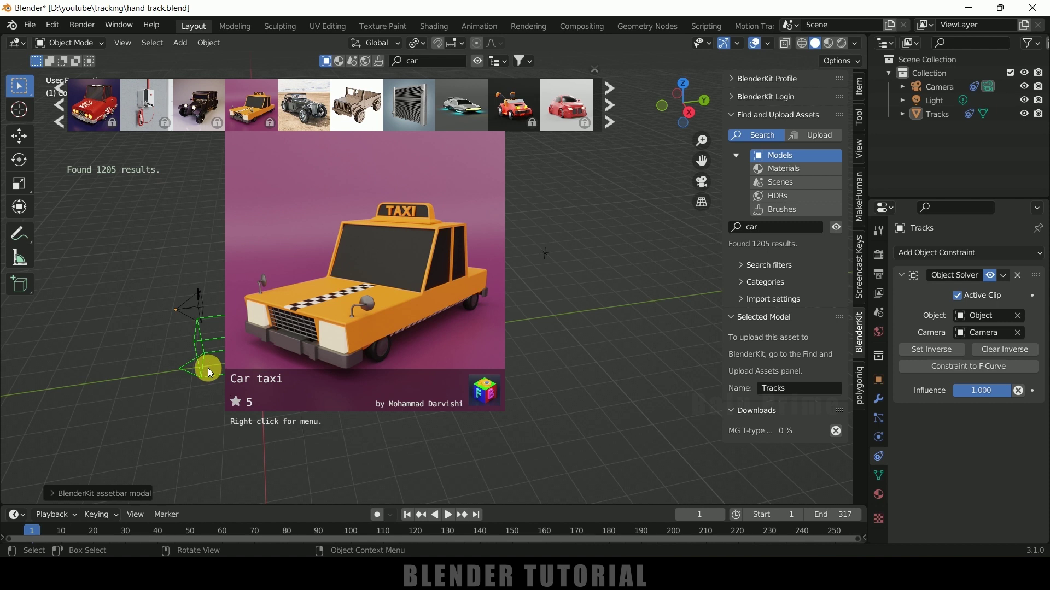
{"action": "scroll", "coordinate": [296, 382], "scroll_direction": "up", "scroll_amount": 3}
{"action": "scroll", "coordinate": [296, 381], "scroll_direction": "down", "scroll_amount": 2}
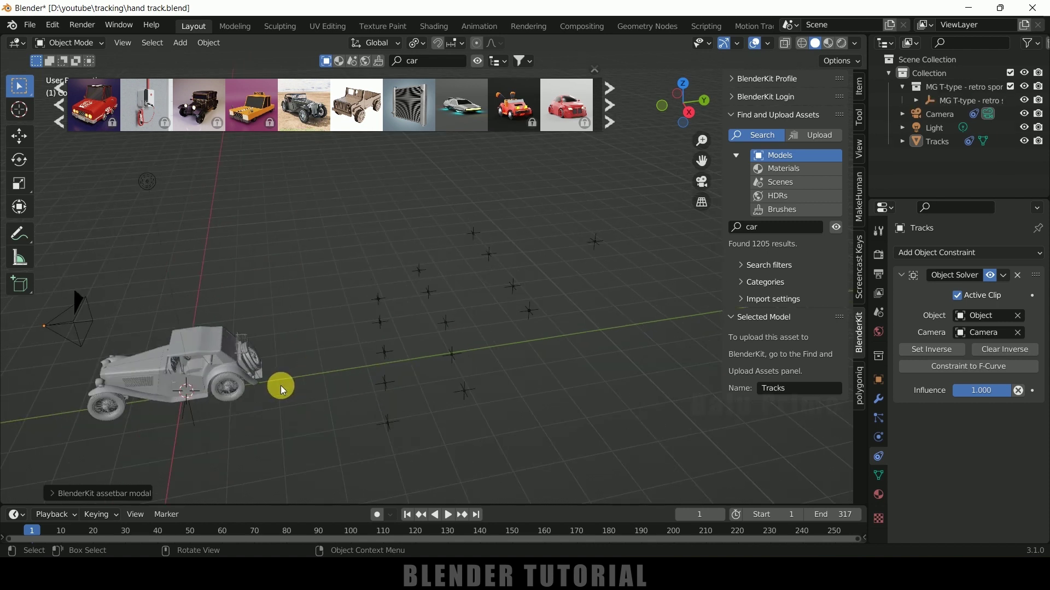
{"action": "left_click", "coordinate": [596, 70]}
{"action": "key", "text": "n"}
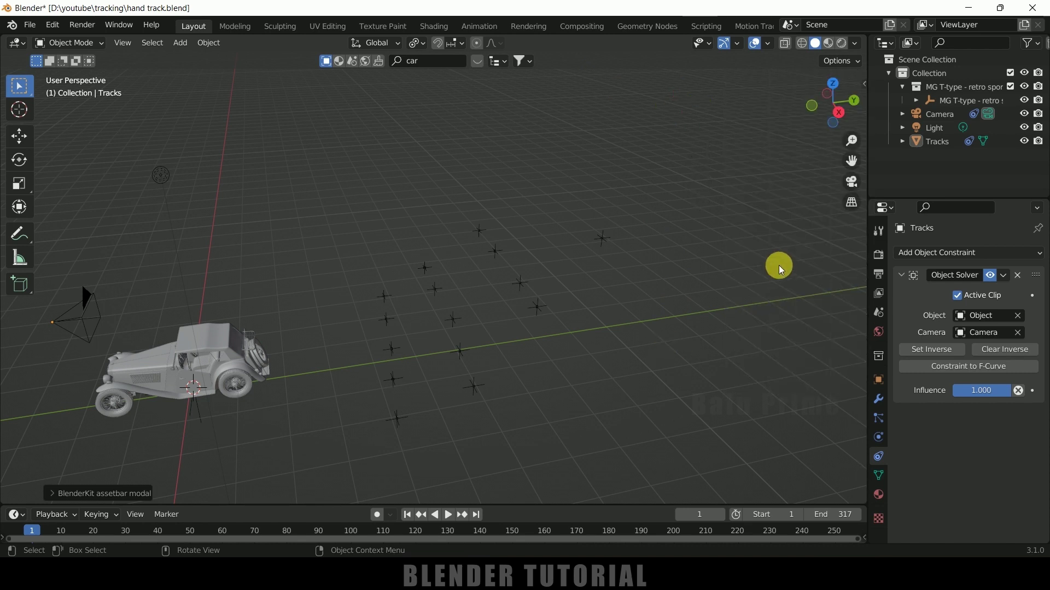
Step: Snap the 3D cursor to a track point near the middle of the board's tracks
{"action": "middle_click_drag", "start_coordinate": [479, 367], "coordinate": [429, 255], "text": "shift"}
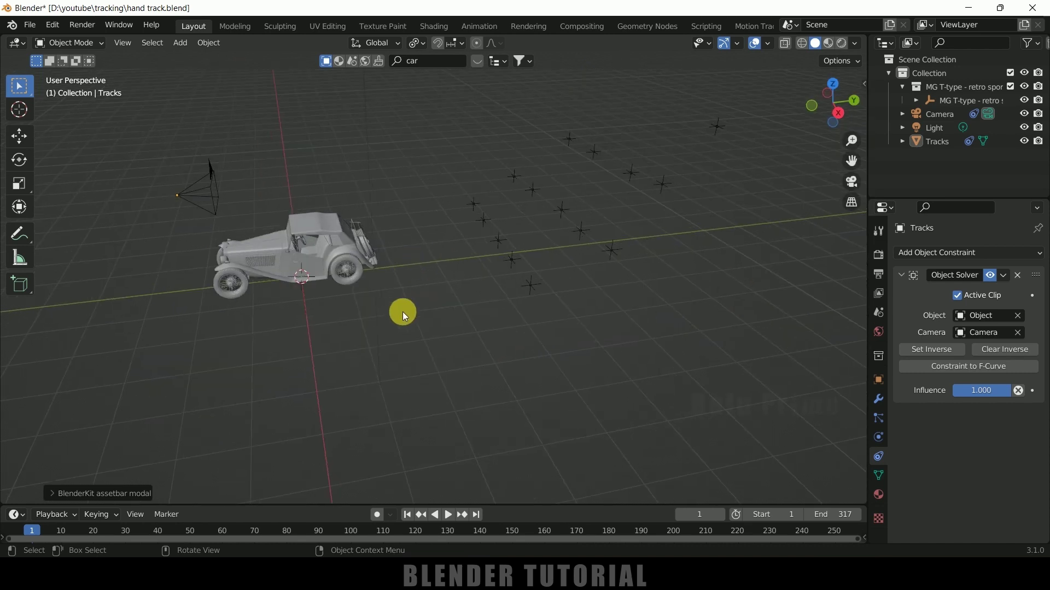
{"action": "scroll", "coordinate": [389, 315], "scroll_direction": "up", "scroll_amount": 2}
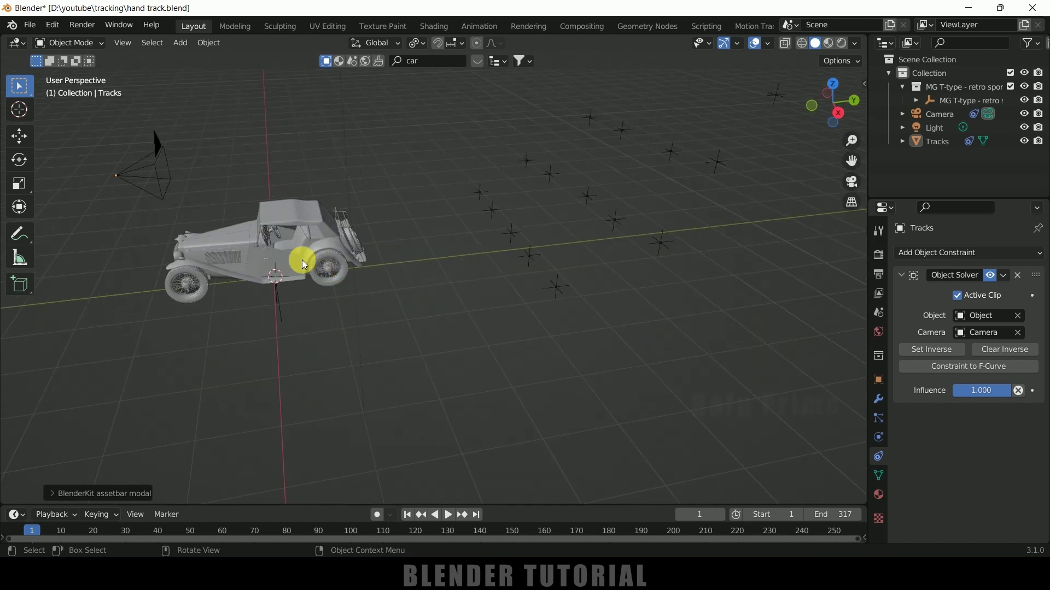
{"action": "left_click", "coordinate": [598, 195]}
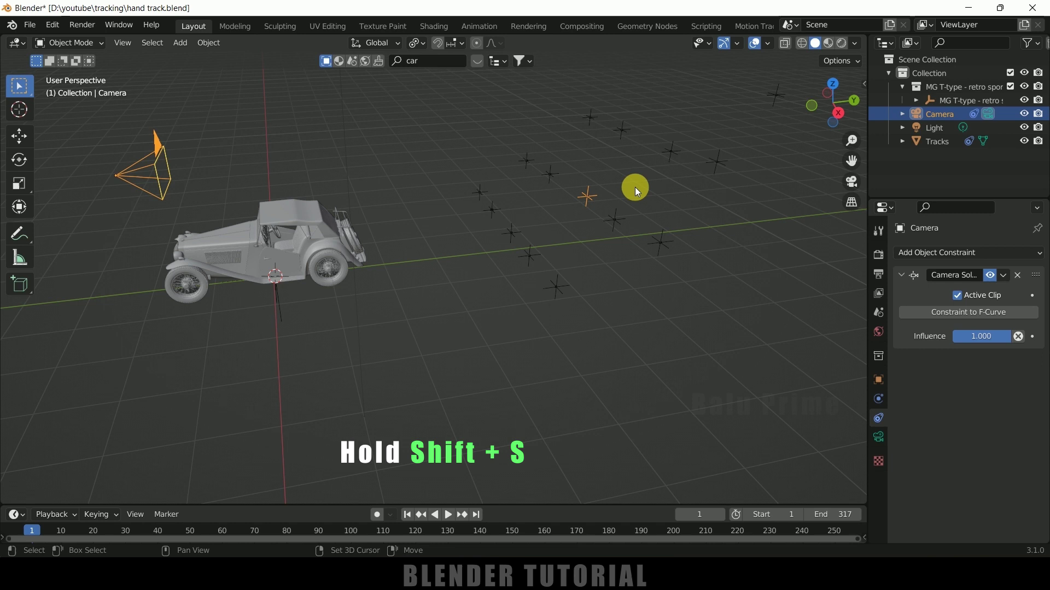
{"action": "key", "text": "shift+s"}
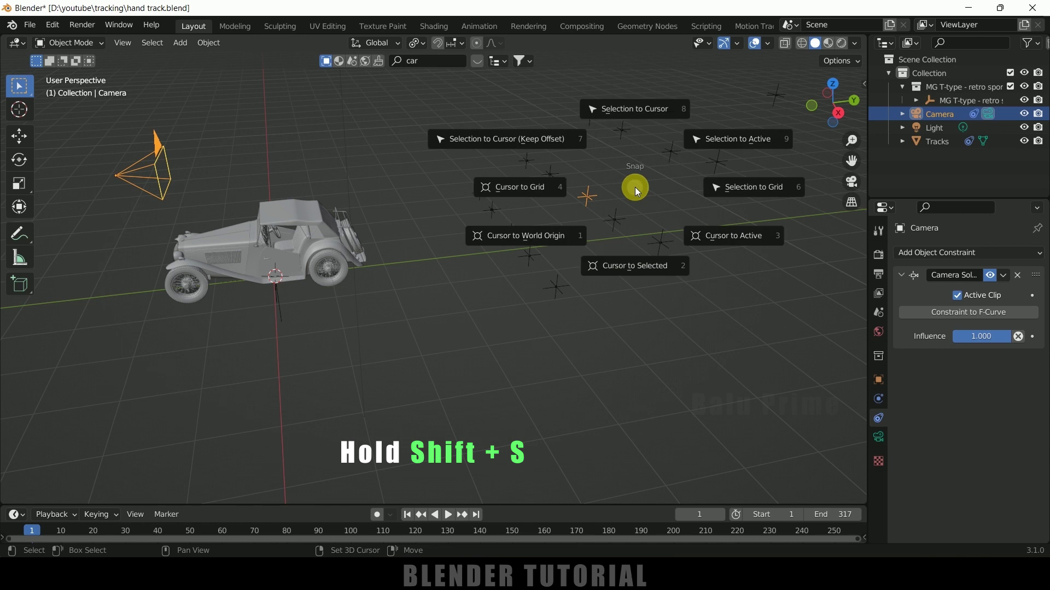
{"action": "left_click", "coordinate": [645, 268]}
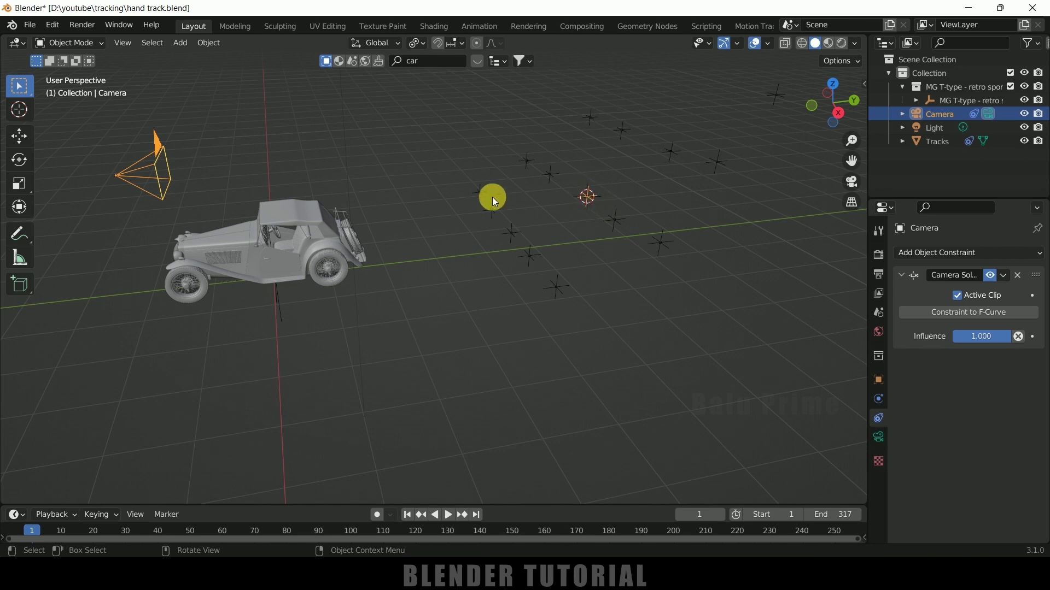
Step: Snap the MG T-type car model to the 3D cursor in the middle of the board's tracks
{"action": "left_click", "coordinate": [955, 100]}
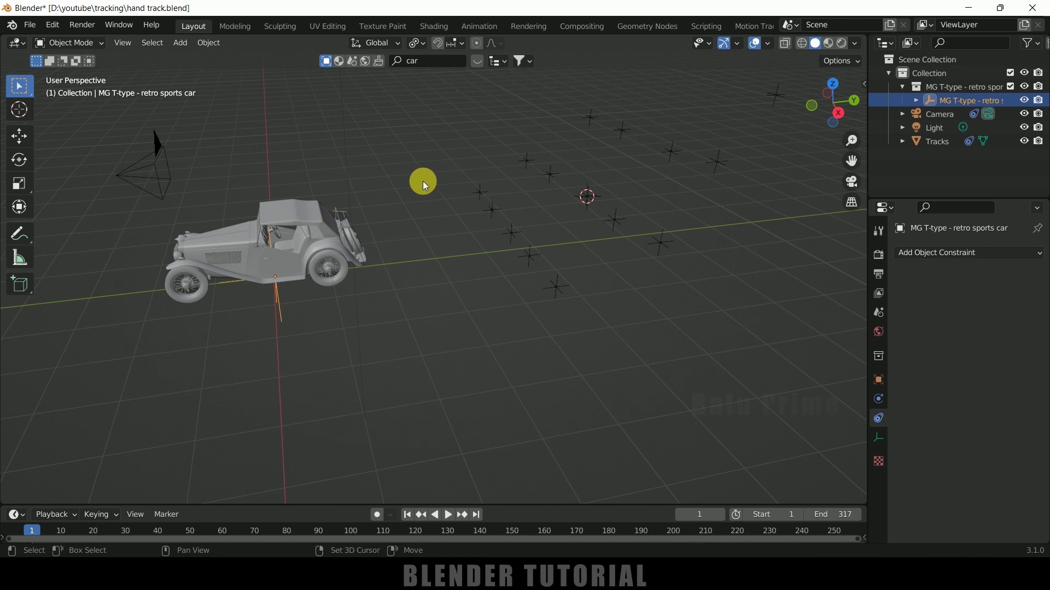
{"action": "key", "text": "shift+s"}
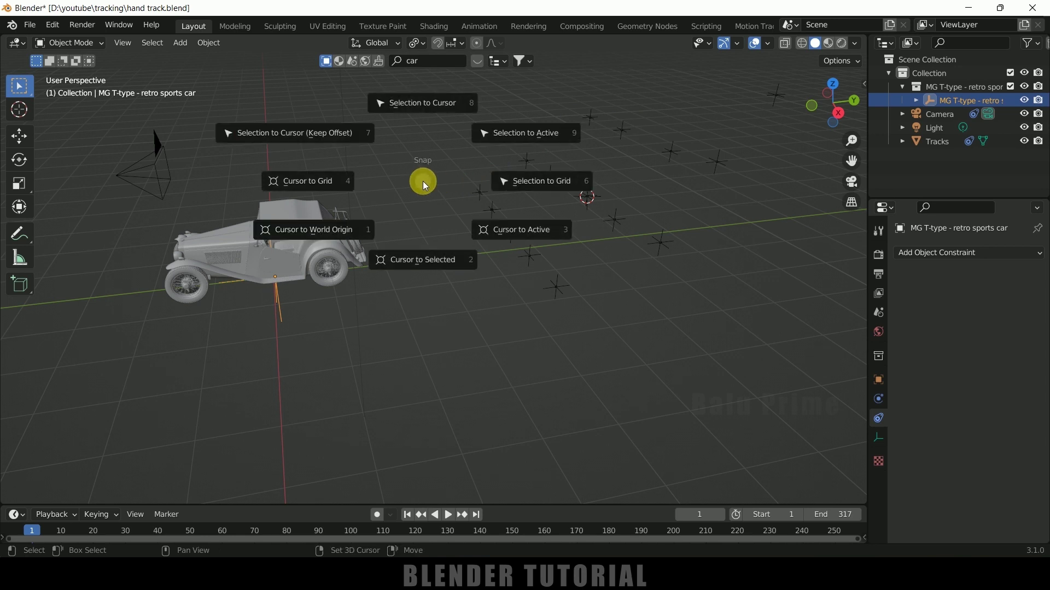
{"action": "left_click", "coordinate": [423, 102]}
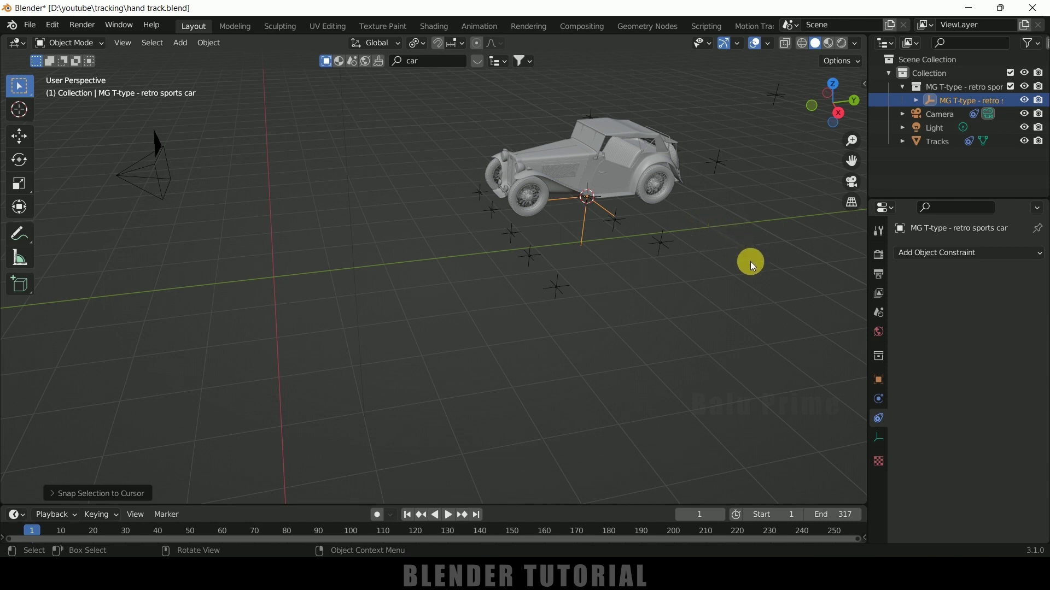
Step: Turn the car about its vertical axis so it lies along the board, and scale it up by about 1.3
{"action": "middle_click_drag", "start_coordinate": [731, 253], "coordinate": [707, 295]}
{"action": "scroll", "coordinate": [630, 192], "scroll_direction": "up", "scroll_amount": 2}
{"action": "mouse_move", "coordinate": [628, 188]}
{"action": "middle_mouse_down"}
{"action": "mouse_move", "coordinate": [815, 356]}
{"action": "mouse_move", "coordinate": [543, 363]}
{"action": "mouse_move", "coordinate": [731, 375]}
{"action": "mouse_move", "coordinate": [621, 205]}
{"action": "middle_mouse_up"}
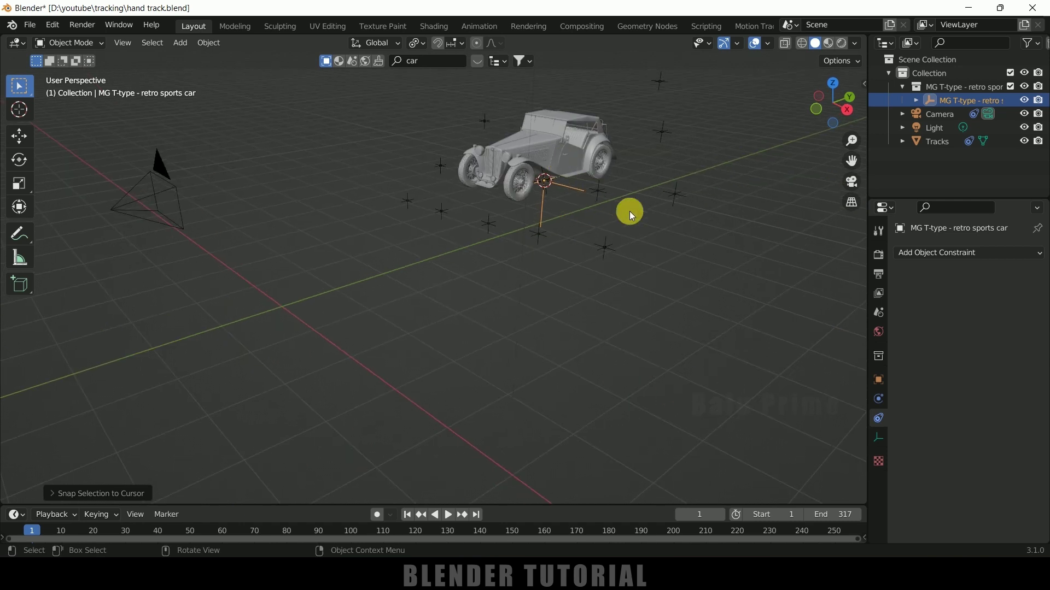
{"action": "left_click", "coordinate": [19, 158]}
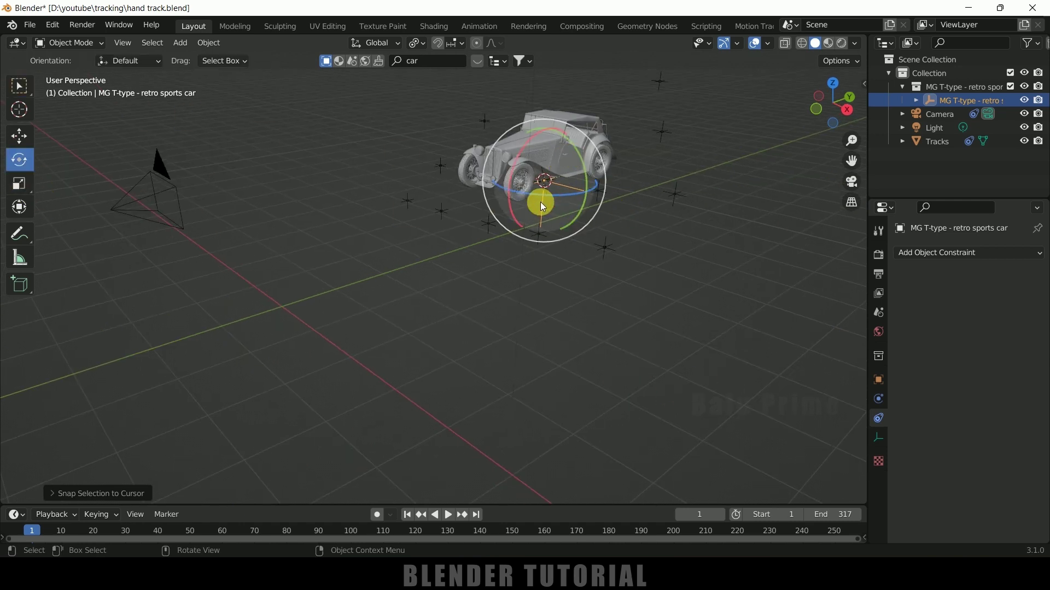
{"action": "left_click_drag", "start_coordinate": [566, 199], "coordinate": [541, 205]}
{"action": "key", "text": "s"}
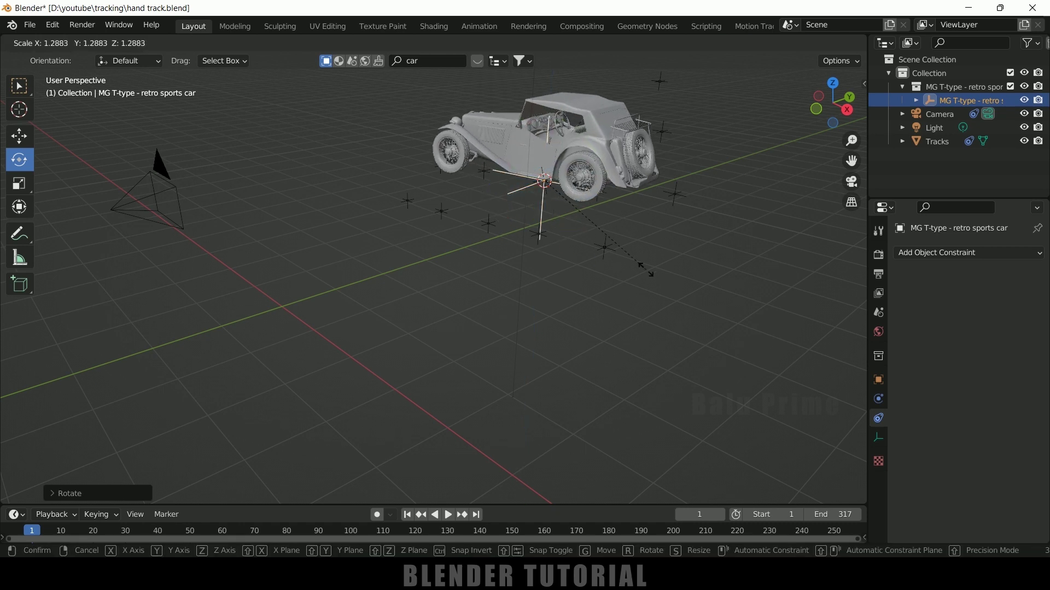
{"action": "left_click", "coordinate": [662, 272]}
Step: Tilt the car about the X axis in the right orthographic view to match the slope of the track points
{"action": "middle_click_drag", "start_coordinate": [614, 300], "coordinate": [645, 283]}
{"action": "key", "text": "KP_3"}
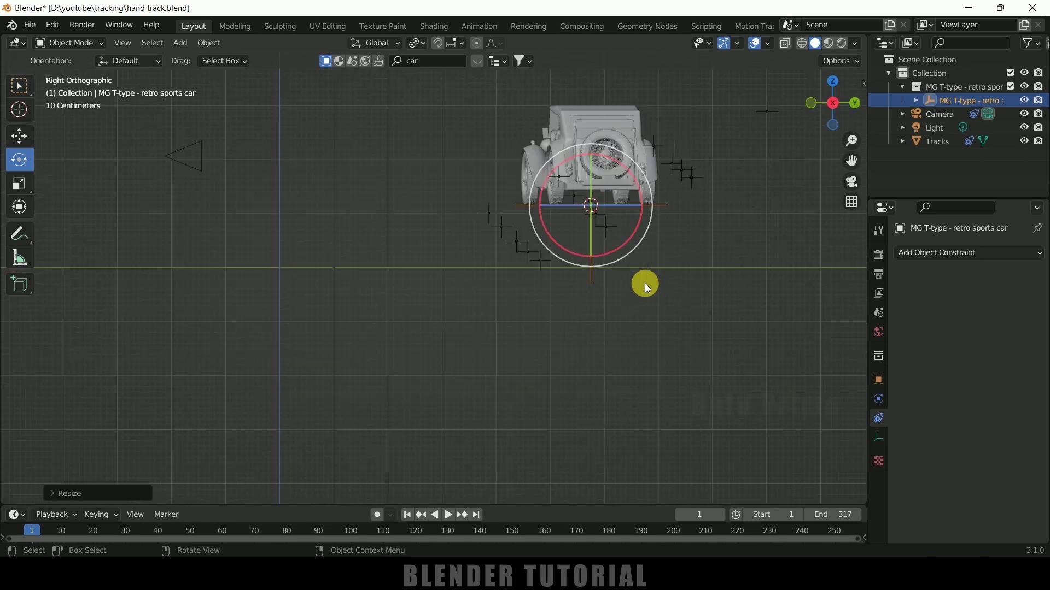
{"action": "left_click_drag", "start_coordinate": [562, 161], "coordinate": [526, 284]}
{"action": "key", "text": "KP_1"}
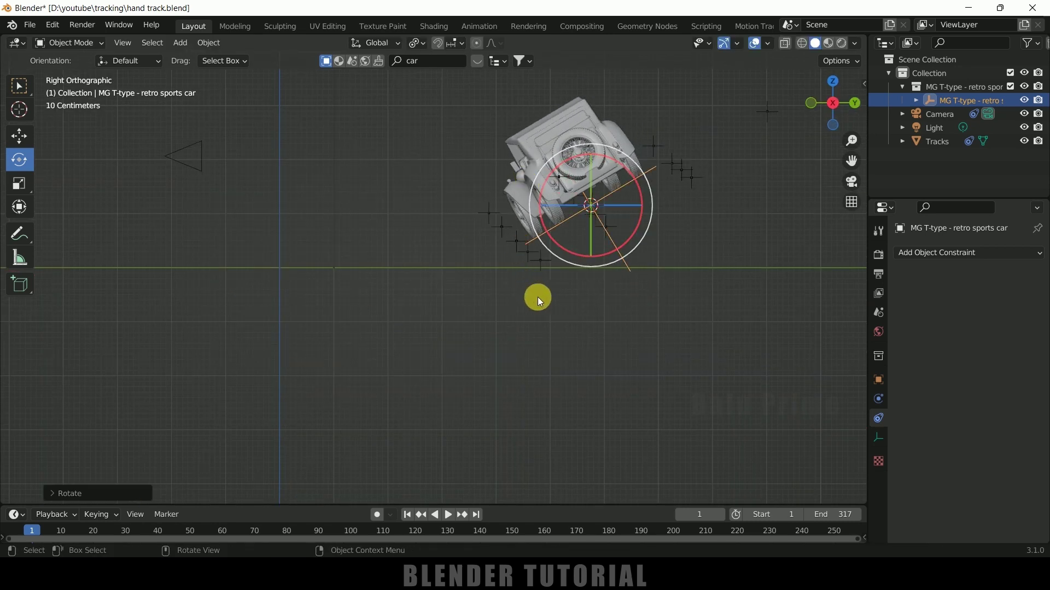
{"action": "middle_click_drag", "start_coordinate": [503, 291], "coordinate": [404, 320]}
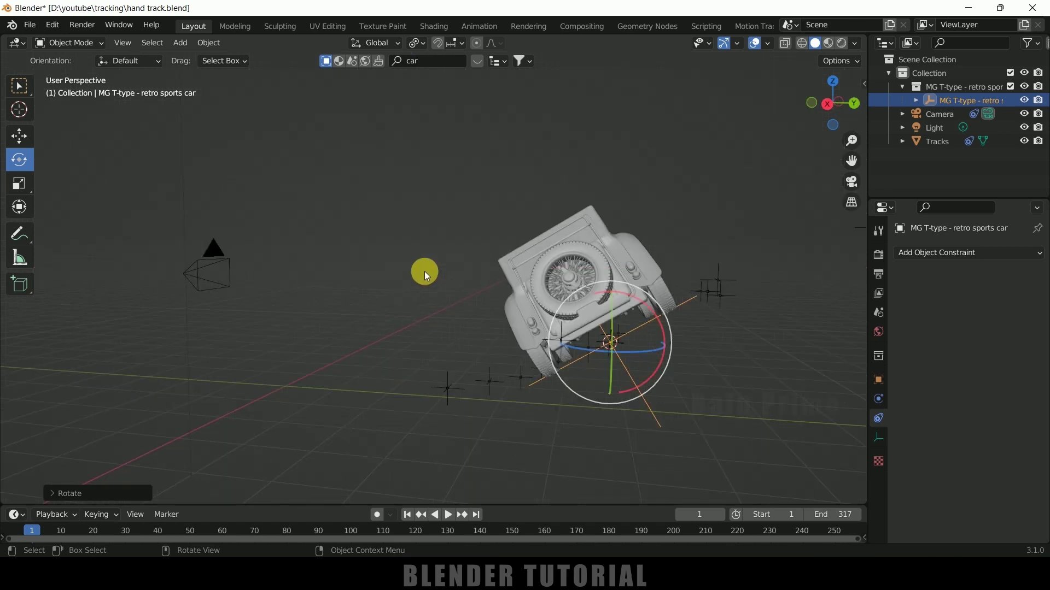
{"action": "middle_click_drag", "start_coordinate": [459, 339], "coordinate": [740, 307]}
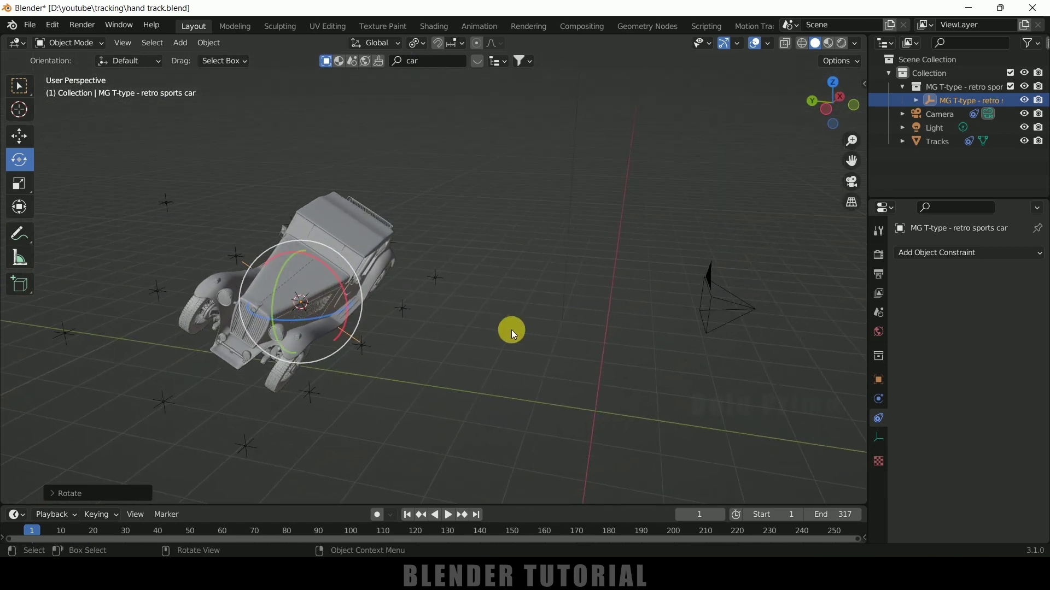
{"action": "middle_click_drag", "start_coordinate": [490, 303], "coordinate": [478, 254]}
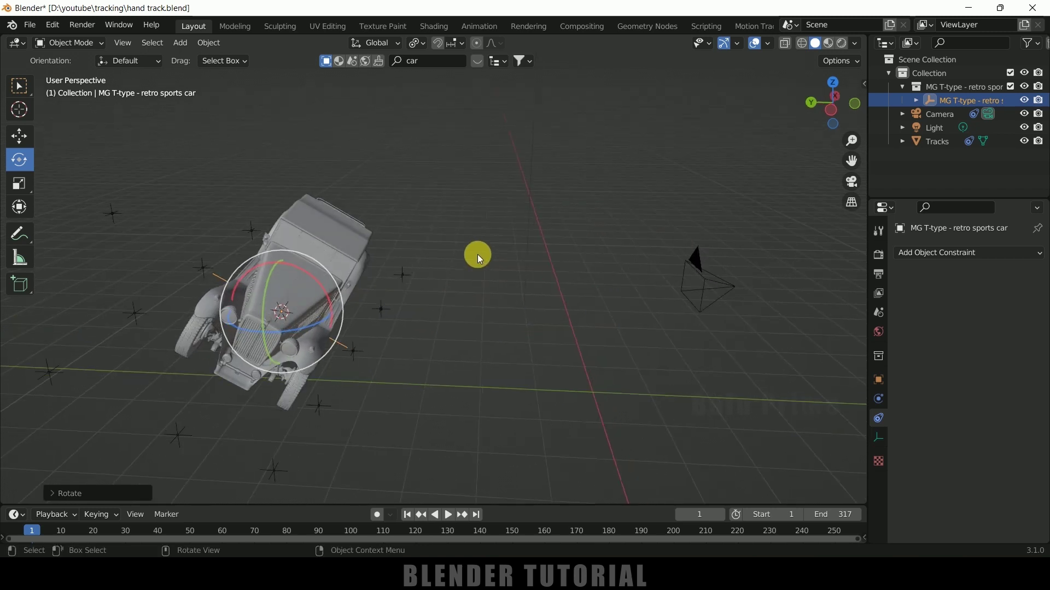
Step: Play the clip through the camera with nothing selected to check the unattached car, and go back to frame 1
{"action": "left_click", "coordinate": [851, 181]}
{"action": "left_click", "coordinate": [762, 375]}
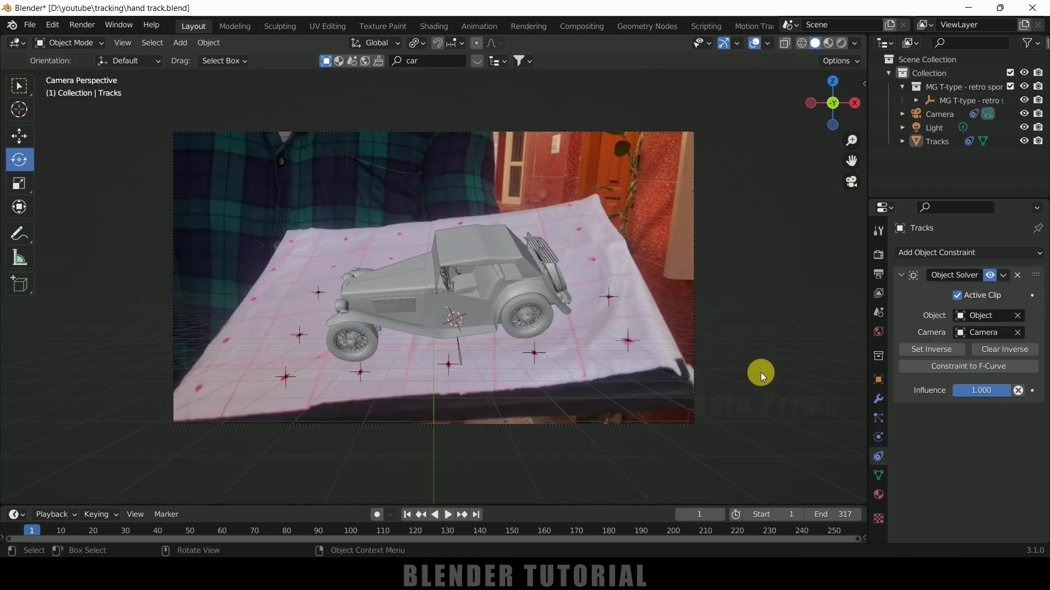
{"action": "left_click", "coordinate": [458, 514]}
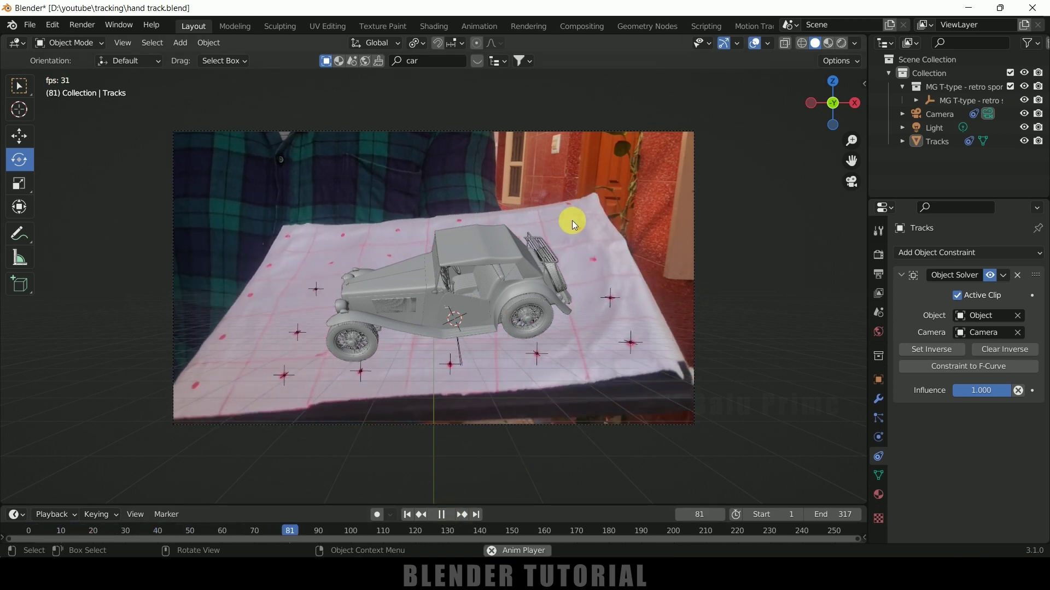
{"action": "left_click", "coordinate": [441, 515]}
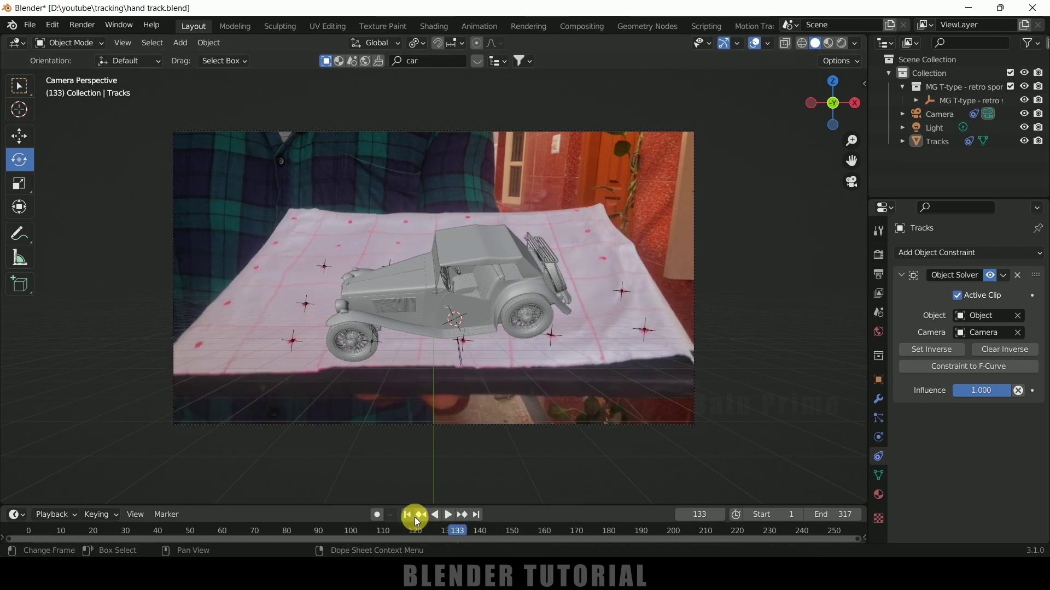
{"action": "left_click", "coordinate": [409, 515]}
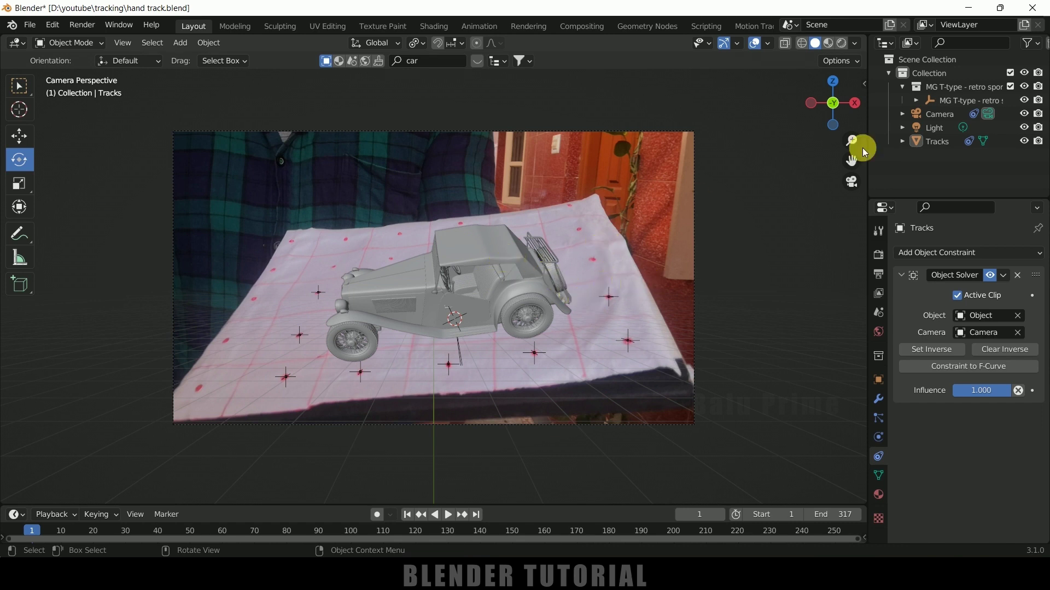
Step: Scale the car up by about 1.03 in the camera view and deselect it
{"action": "left_click", "coordinate": [930, 100]}
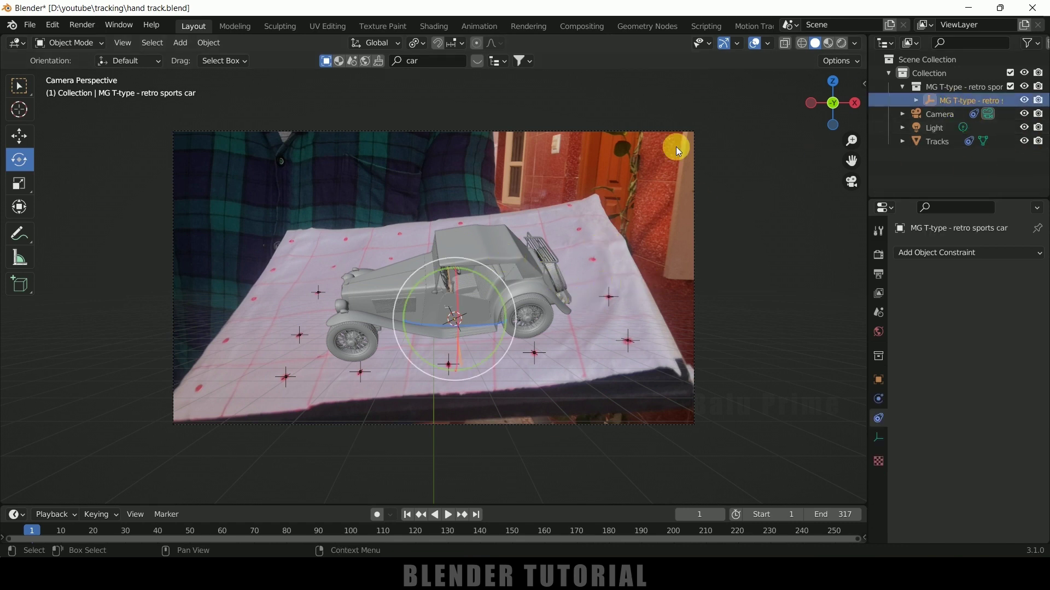
{"action": "key", "text": "s"}
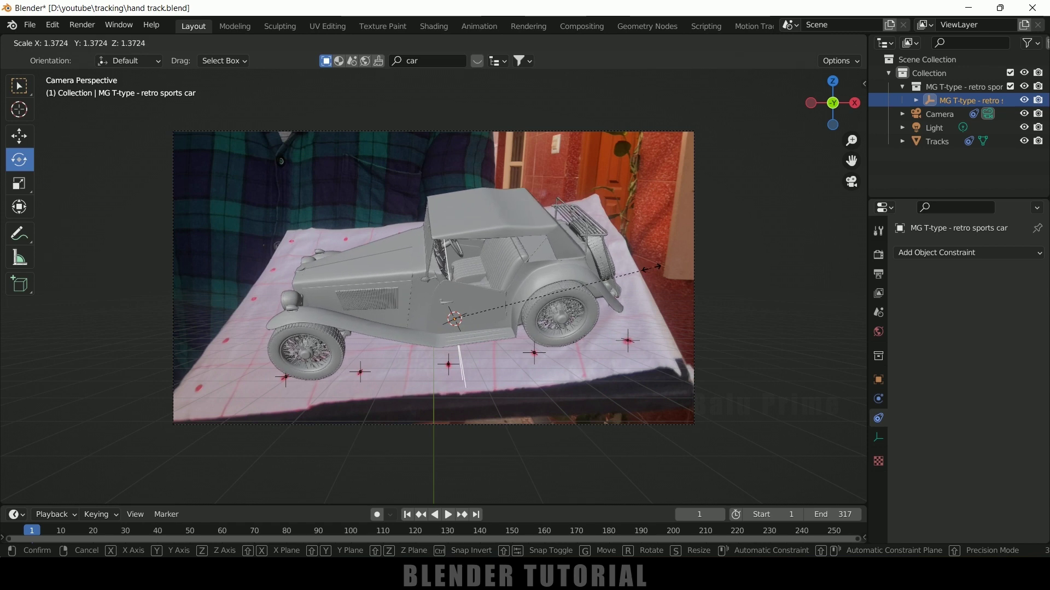
{"action": "mouse_move", "coordinate": [632, 278]}
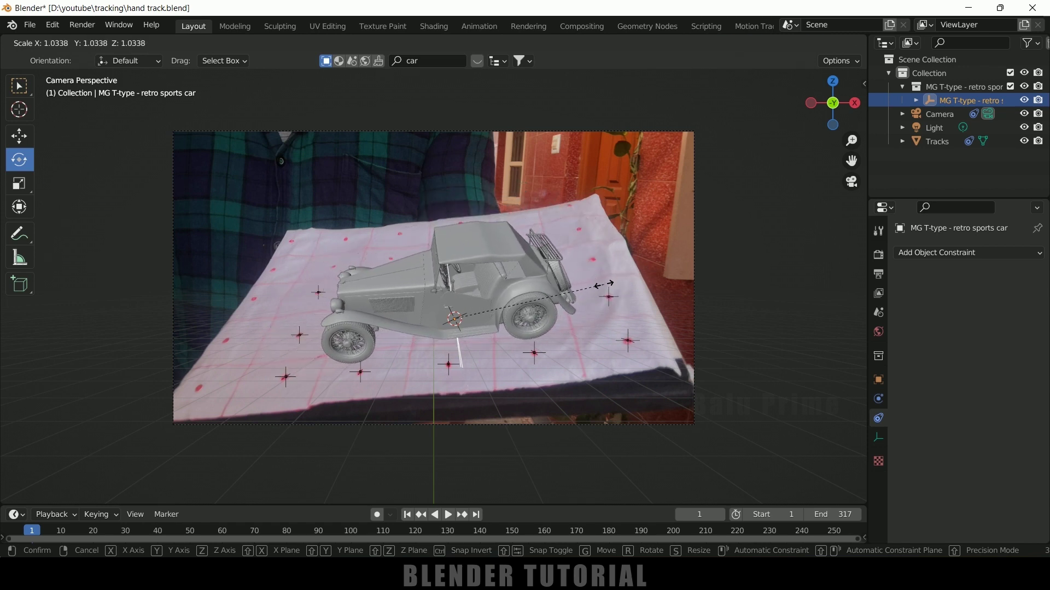
{"action": "left_click", "coordinate": [615, 313]}
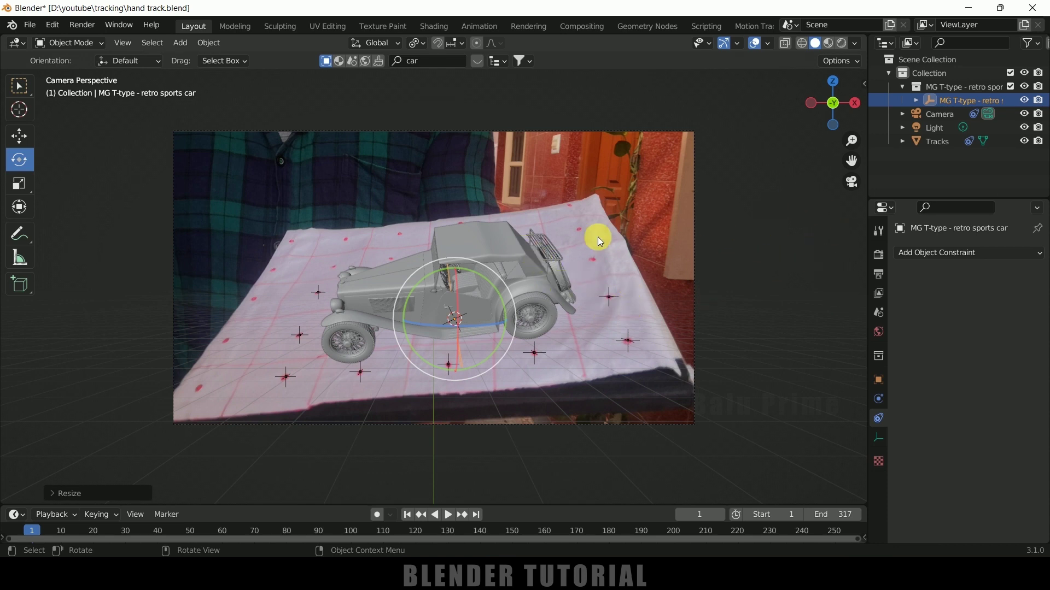
{"action": "left_click", "coordinate": [732, 290]}
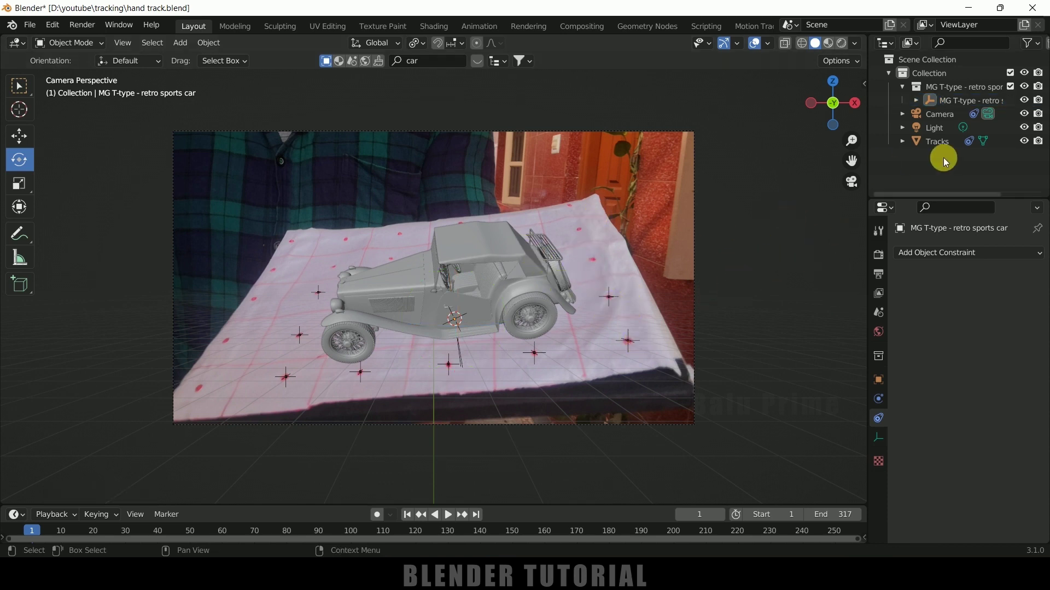
Step: Parent the car model to the Tracks mesh using the Object option
{"action": "left_click", "coordinate": [961, 104]}
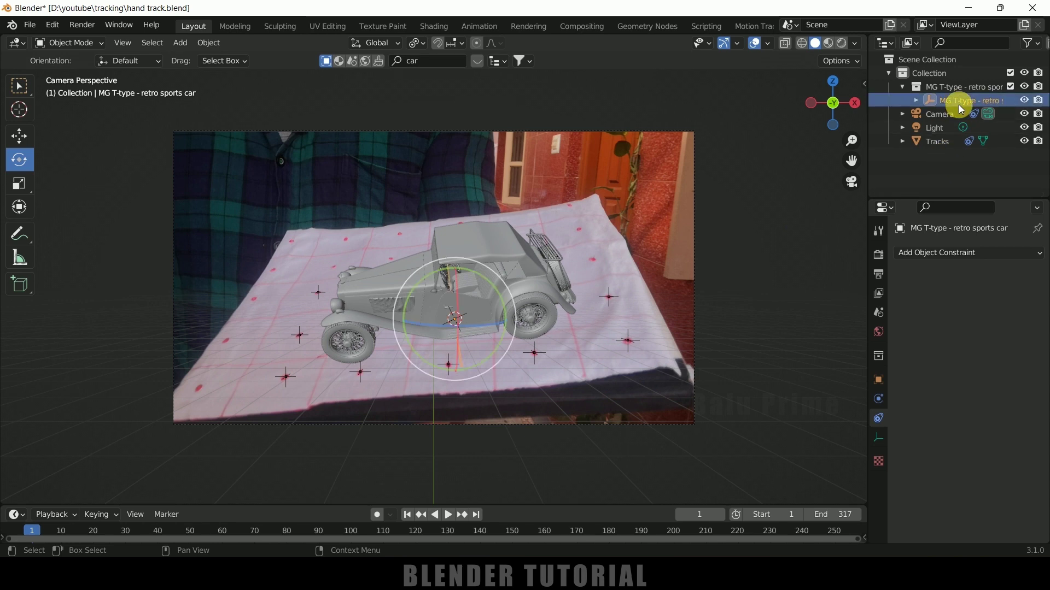
{"action": "left_click", "coordinate": [932, 143]}
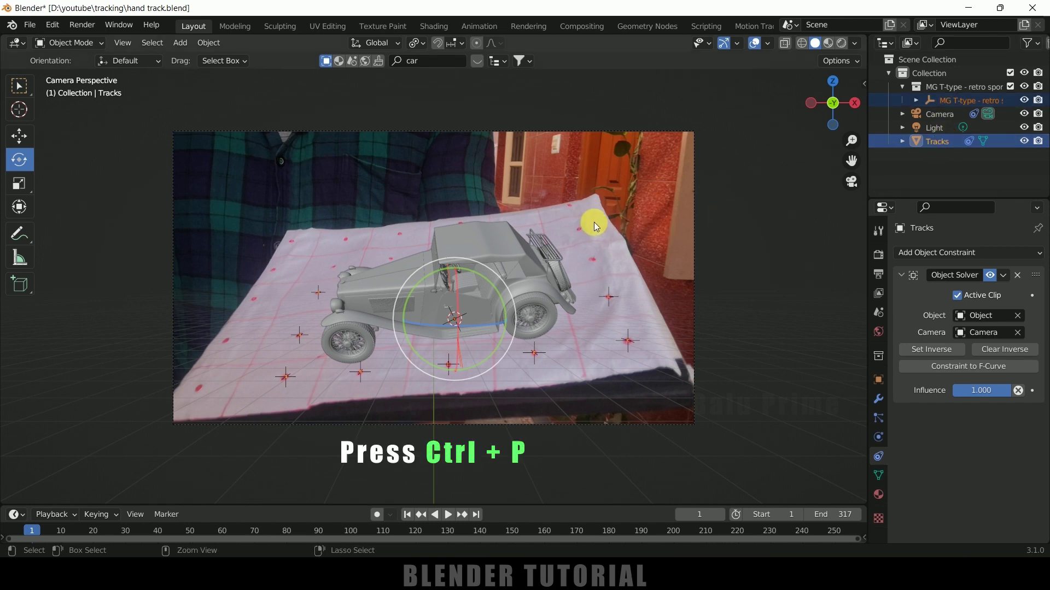
{"action": "key", "text": "ctrl+p"}
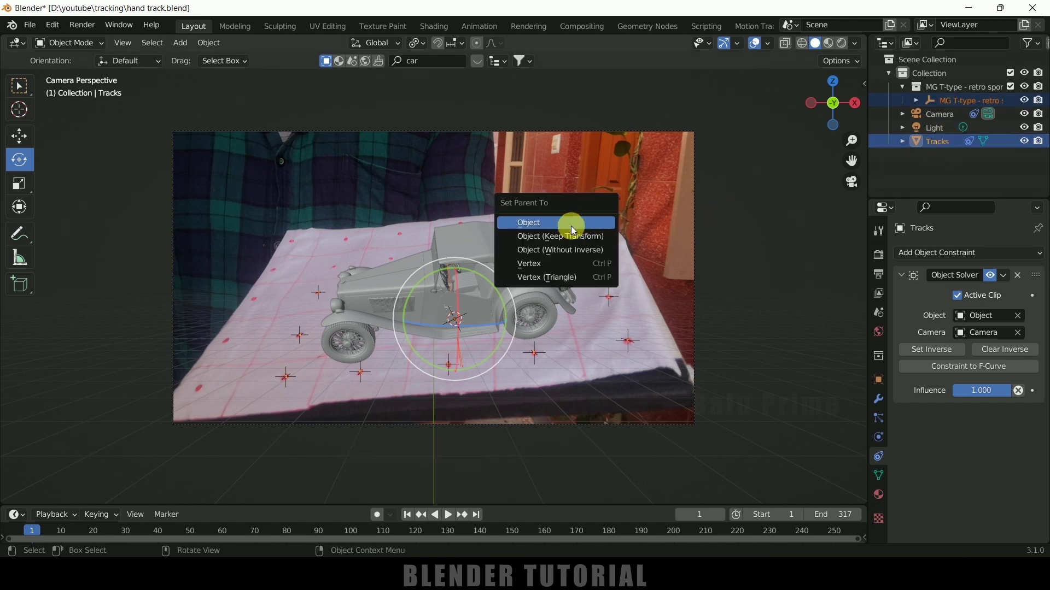
{"action": "left_click", "coordinate": [571, 226]}
Step: Play the clip to check how the parented car follows the board, and go back to frame 1
{"action": "left_click", "coordinate": [450, 515]}
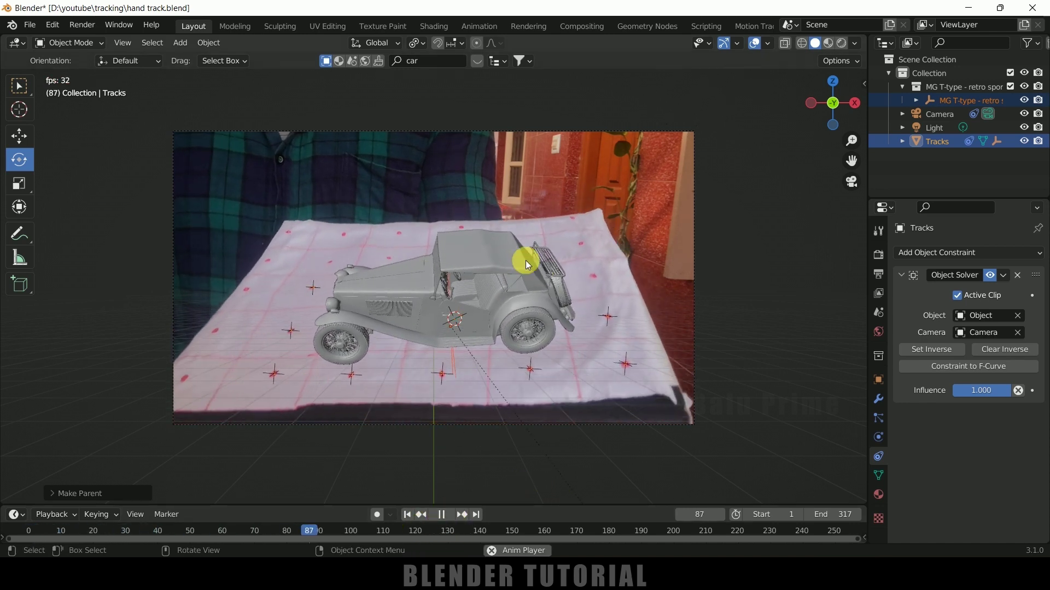
{"action": "left_click", "coordinate": [451, 515]}
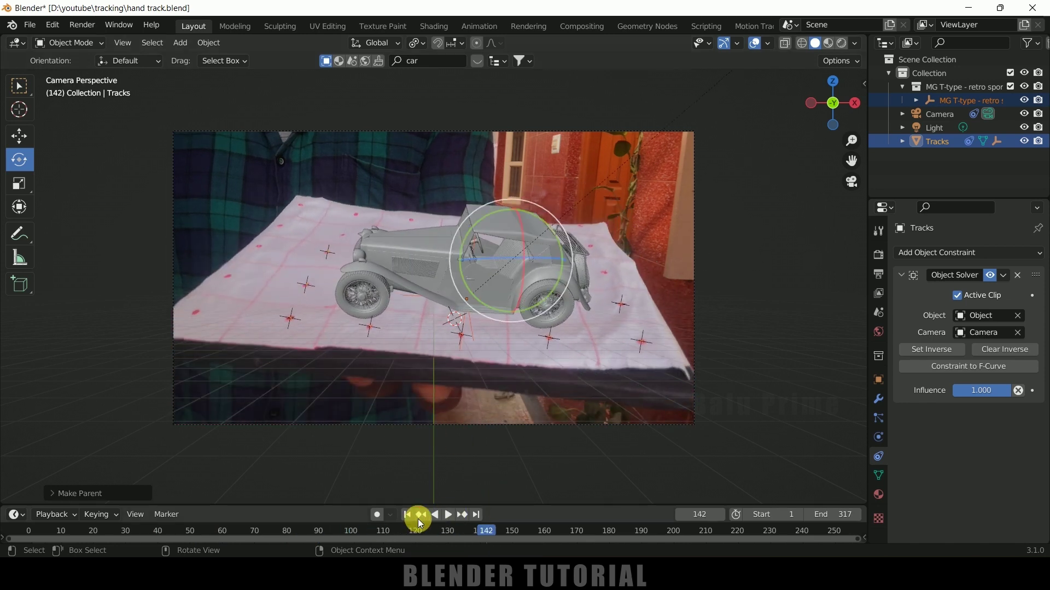
{"action": "left_click", "coordinate": [409, 515]}
Step: Hide the motion tracking overlay and preview the clip with rendered viewport shading
{"action": "left_click", "coordinate": [768, 43]}
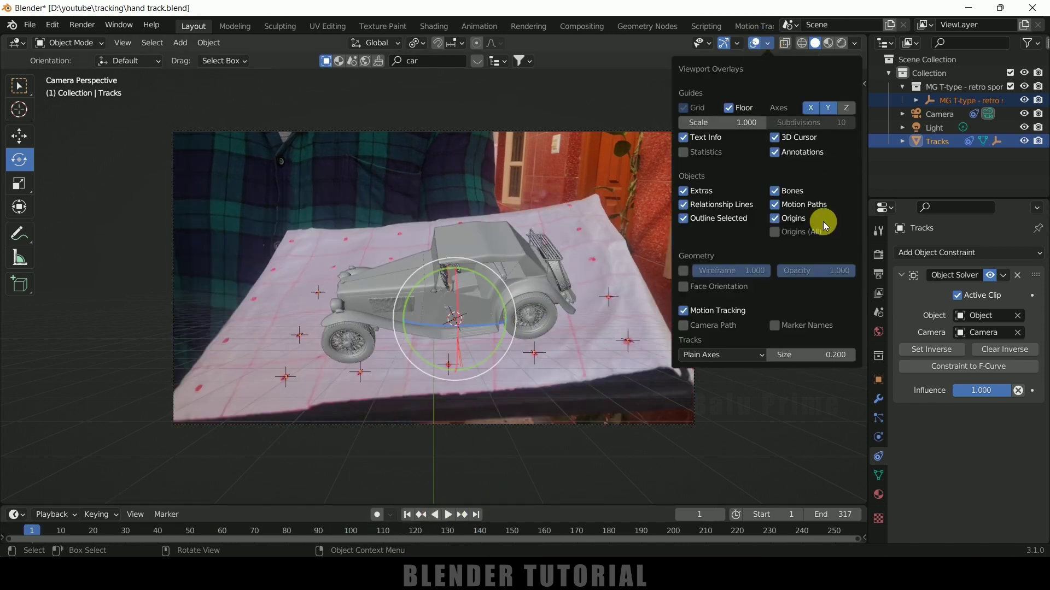
{"action": "left_click", "coordinate": [683, 311]}
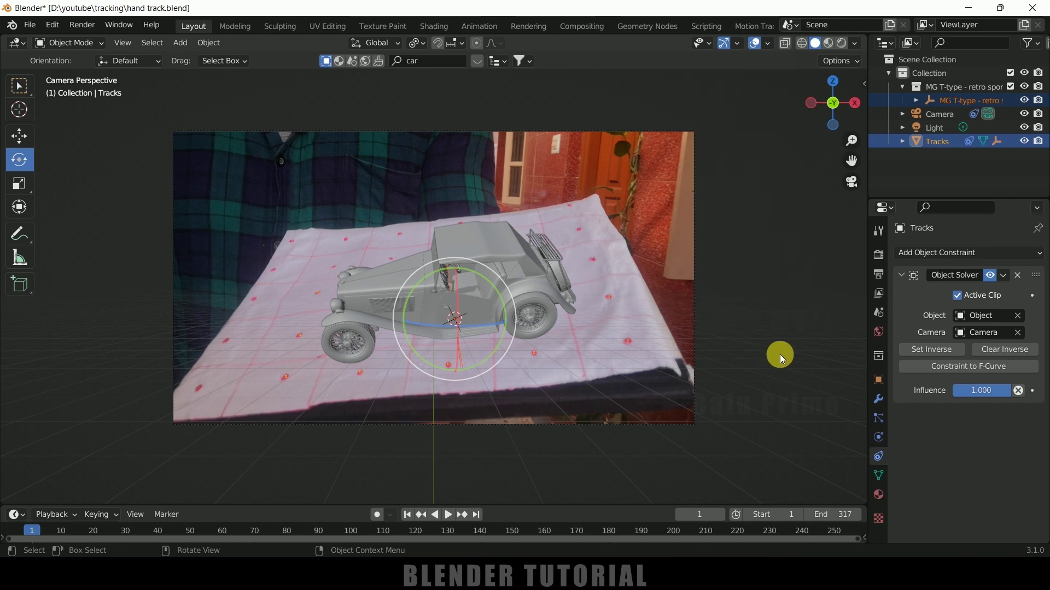
{"action": "left_click", "coordinate": [842, 44]}
{"action": "left_click", "coordinate": [456, 319]}
{"action": "left_click", "coordinate": [447, 515]}
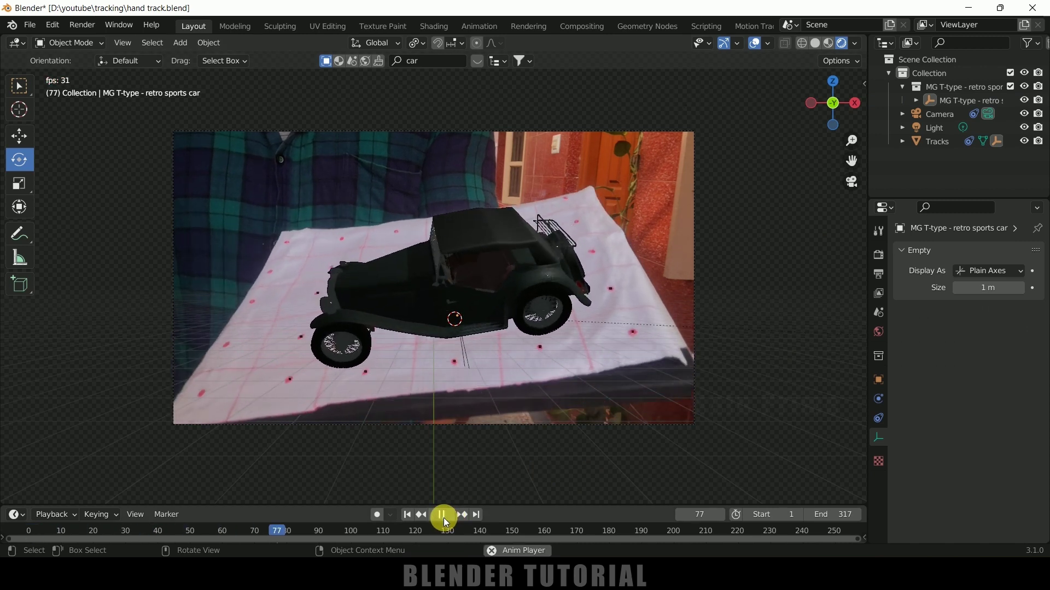
{"action": "key", "text": "Escape"}
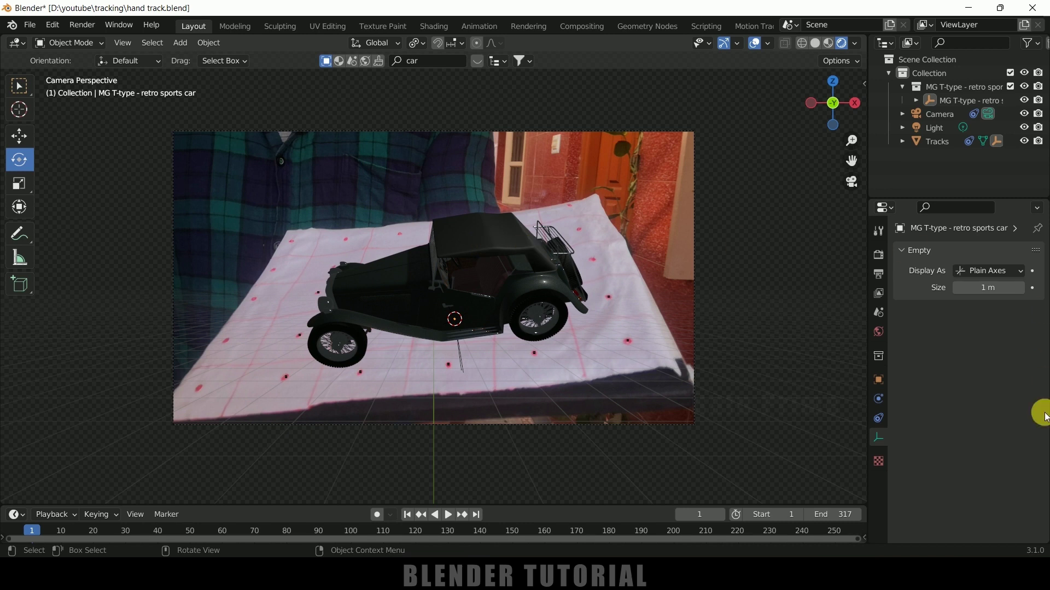
Step: Set the world background color to an Environment Texture using handboard.mp4 from the hand track folder
{"action": "left_click", "coordinate": [878, 332]}
{"action": "left_click", "coordinate": [960, 345]}
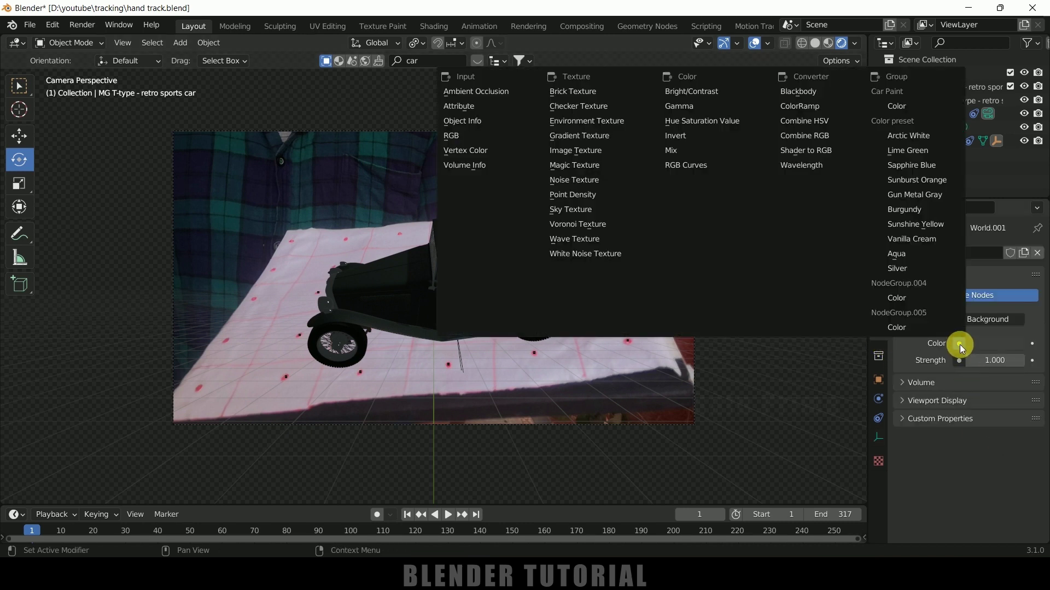
{"action": "left_click", "coordinate": [588, 121]}
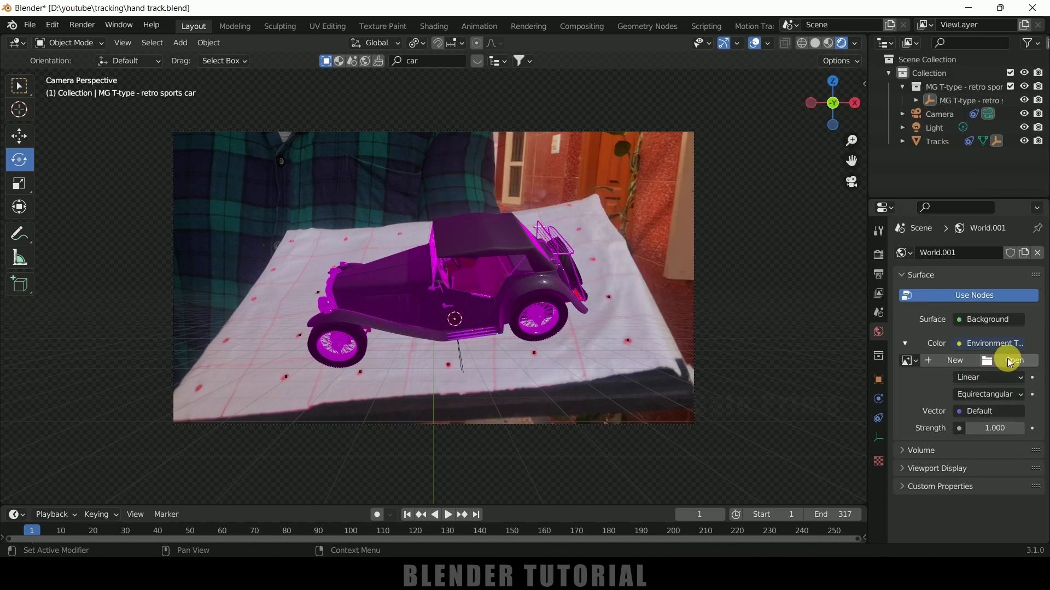
{"action": "left_click", "coordinate": [1006, 359]}
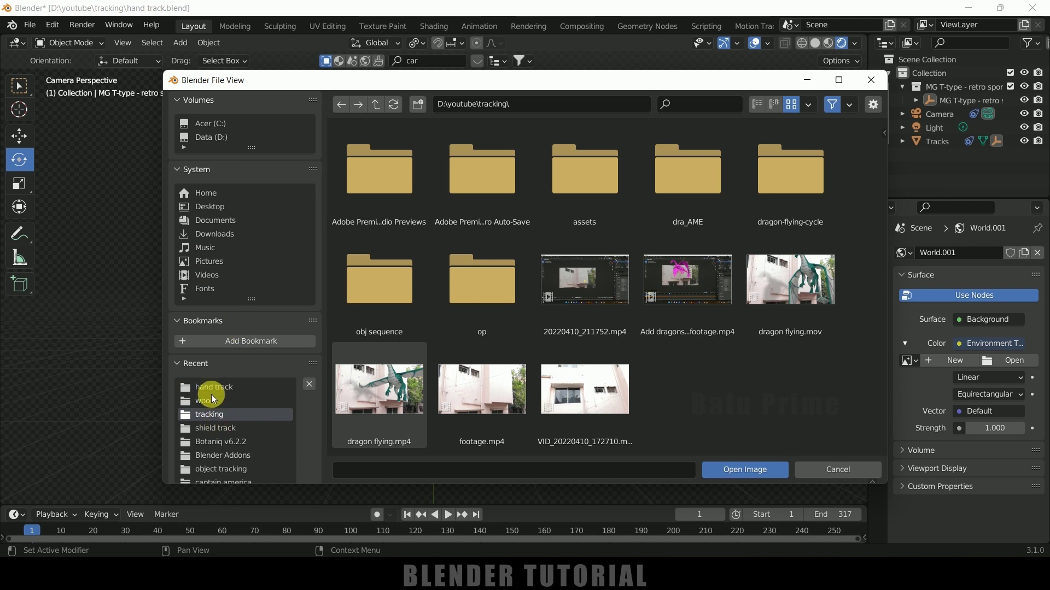
{"action": "left_click", "coordinate": [212, 389]}
{"action": "left_click", "coordinate": [381, 170]}
{"action": "left_click", "coordinate": [743, 466]}
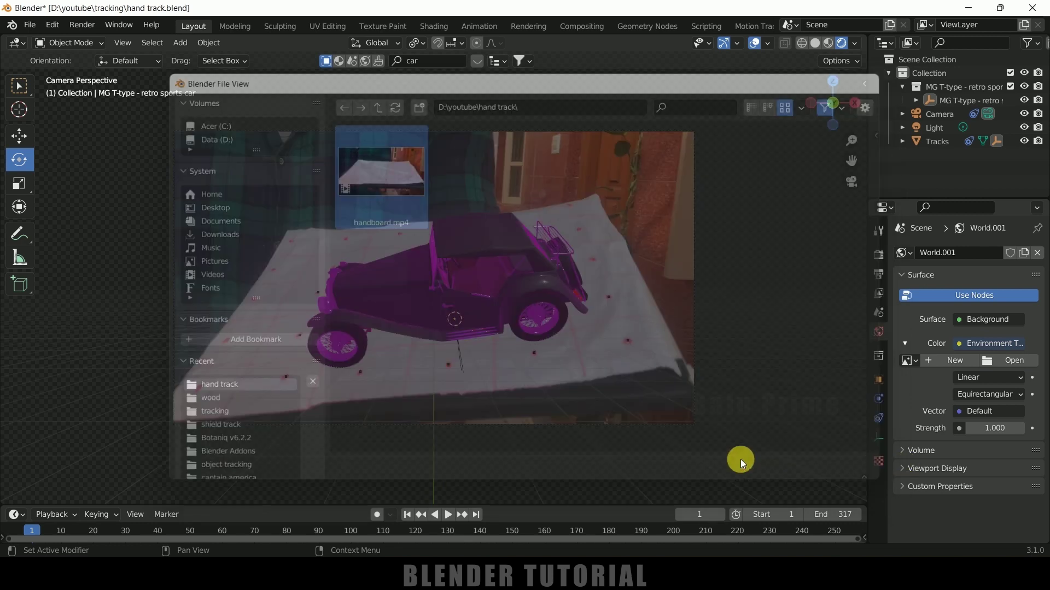
Step: Enable Ambient Occlusion and Screen Space Reflections for Eevee, and check that the film is set to Transparent
{"action": "left_click", "coordinate": [878, 254]}
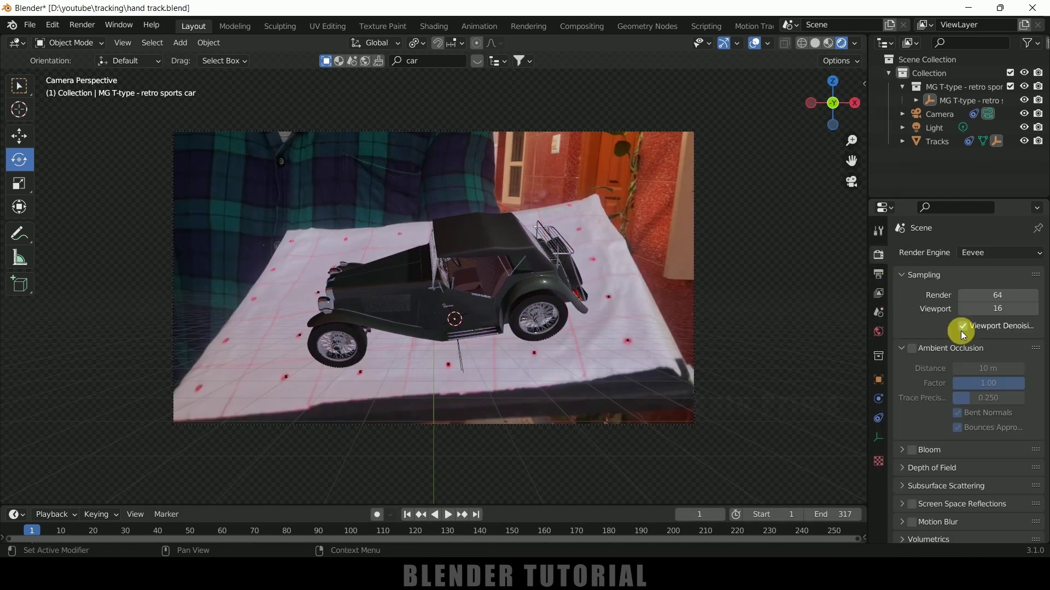
{"action": "left_click", "coordinate": [911, 348]}
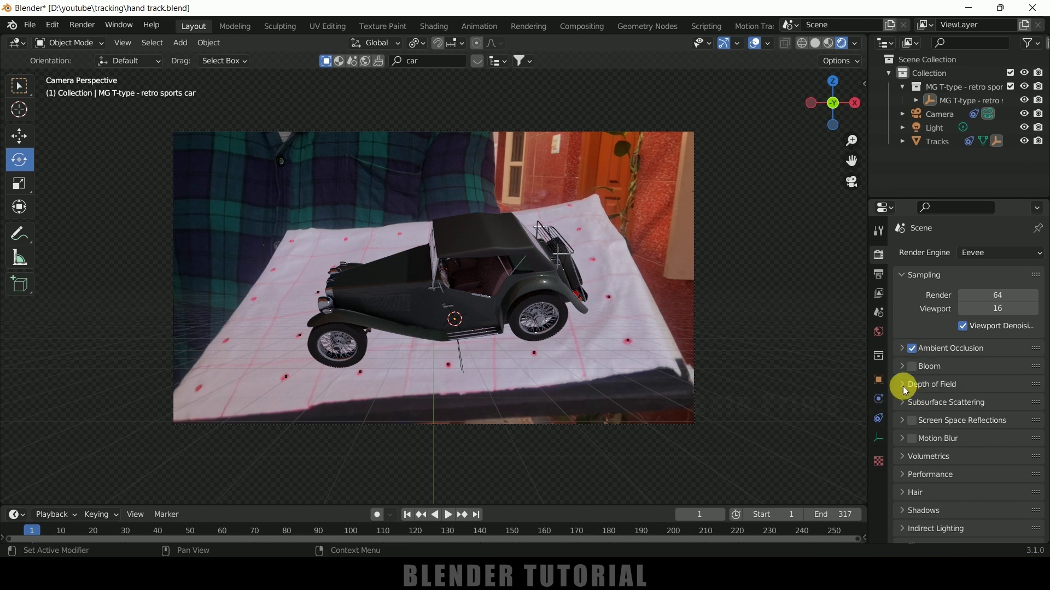
{"action": "left_click", "coordinate": [912, 422]}
{"action": "left_click", "coordinate": [901, 420]}
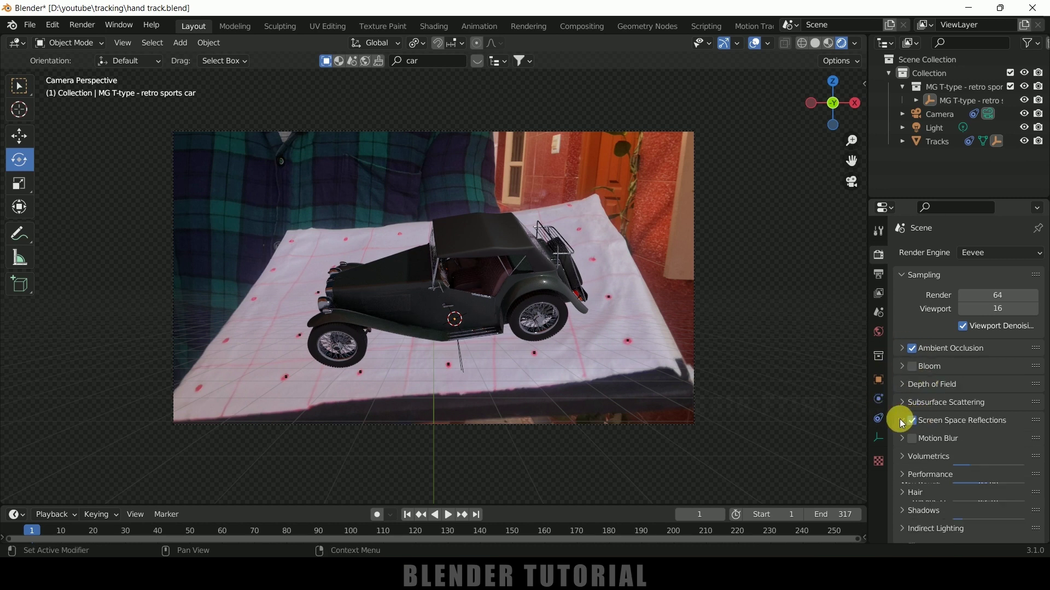
{"action": "scroll", "coordinate": [919, 448], "scroll_direction": "down", "scroll_amount": 10}
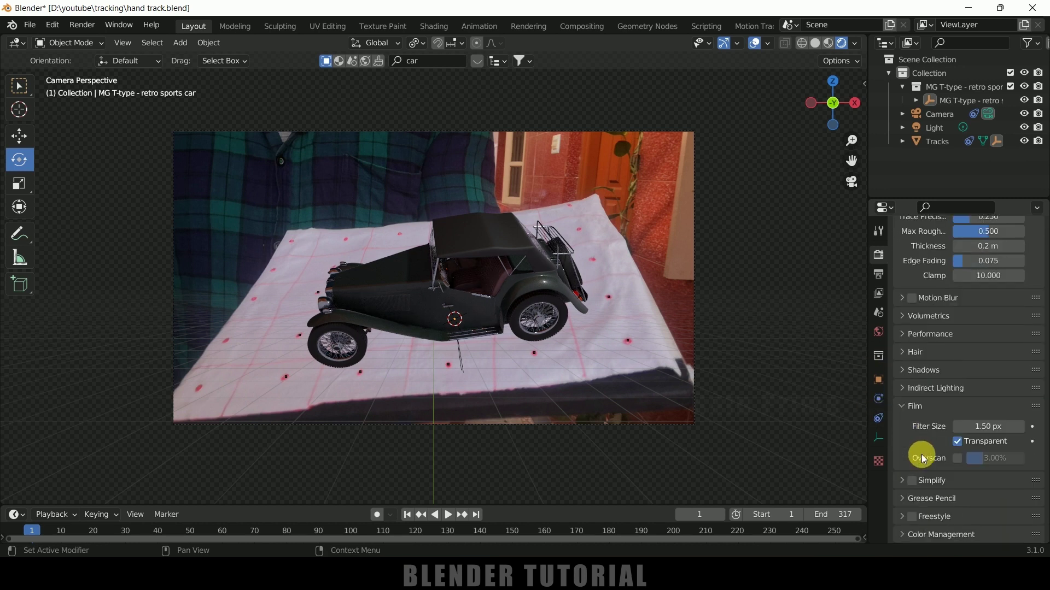
{"action": "left_click", "coordinate": [967, 442]}
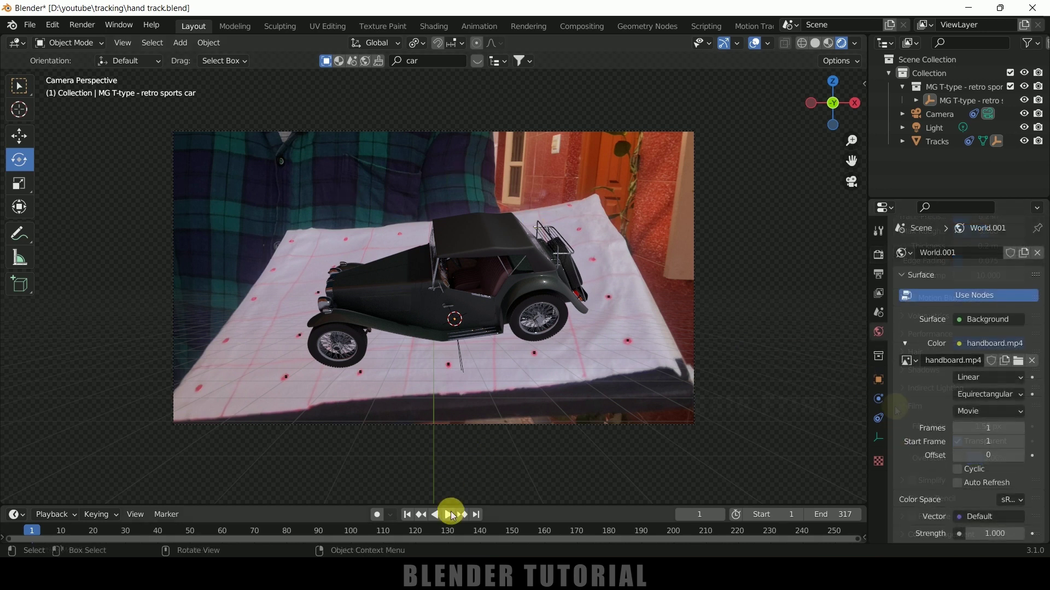
Step: Play the clip to check the car under the new environment lighting and render settings
{"action": "left_click", "coordinate": [448, 514]}
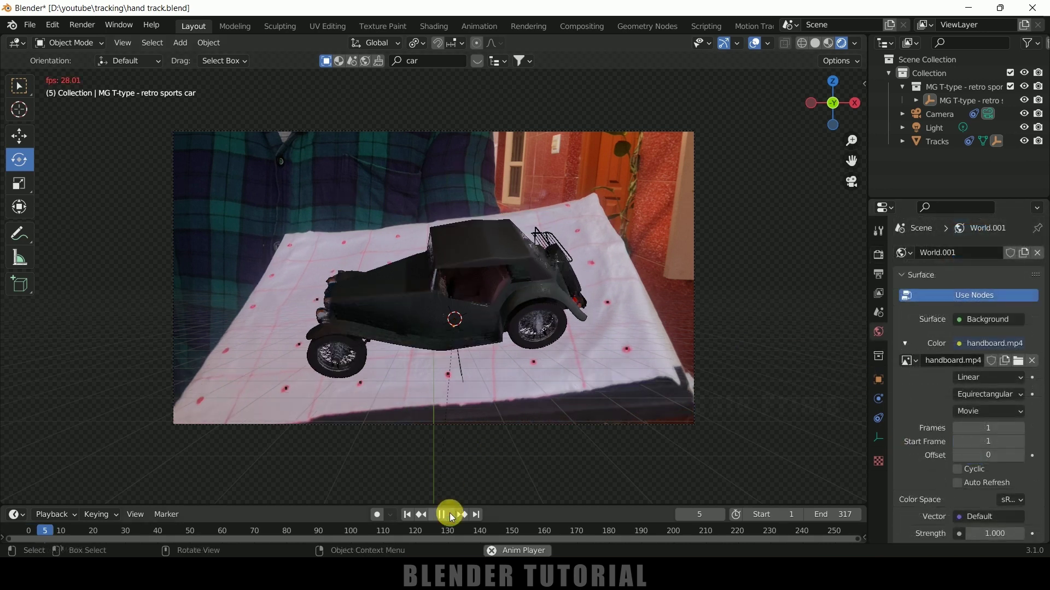